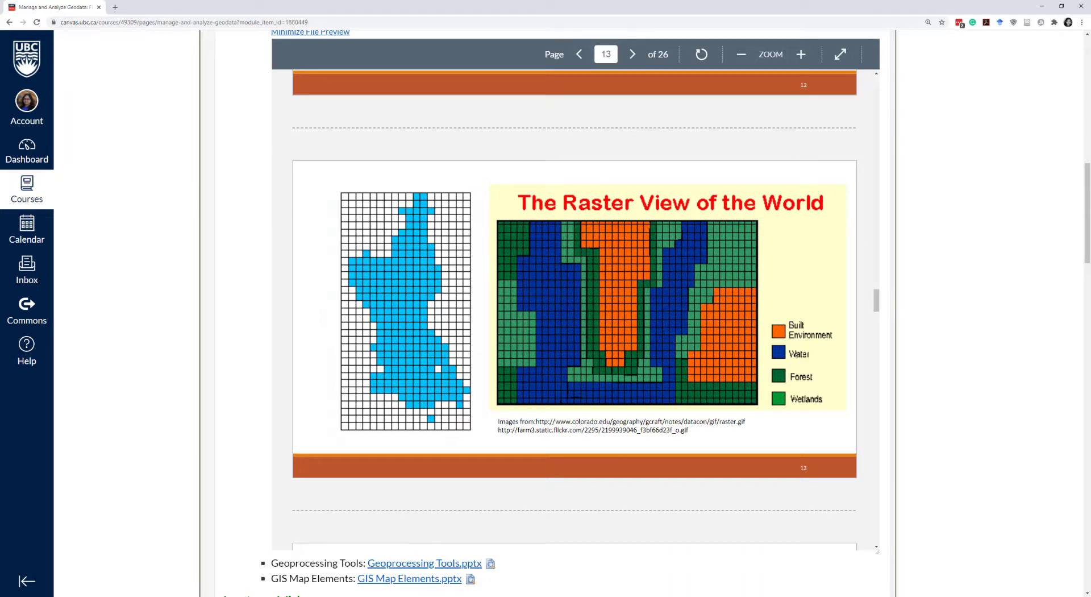
# - Switch to QGIS, display Annual_precipitation with its legend expanded at full layer extent, and turn on Ecuador_Main_Rivers_2001
pyautogui.hotkey('alt', 'Tab')
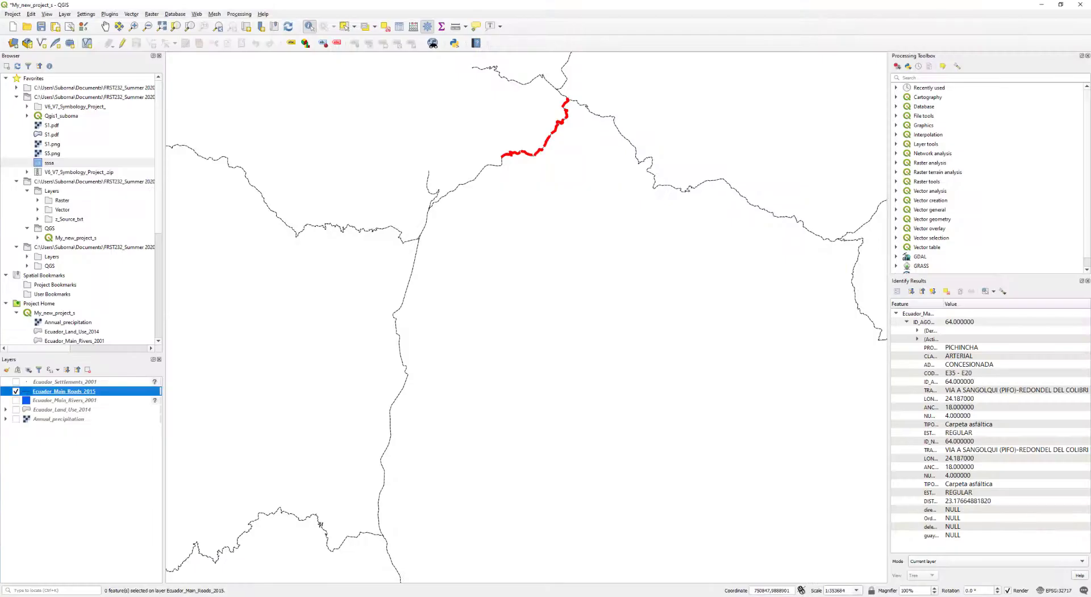
pyautogui.click(6, 419)
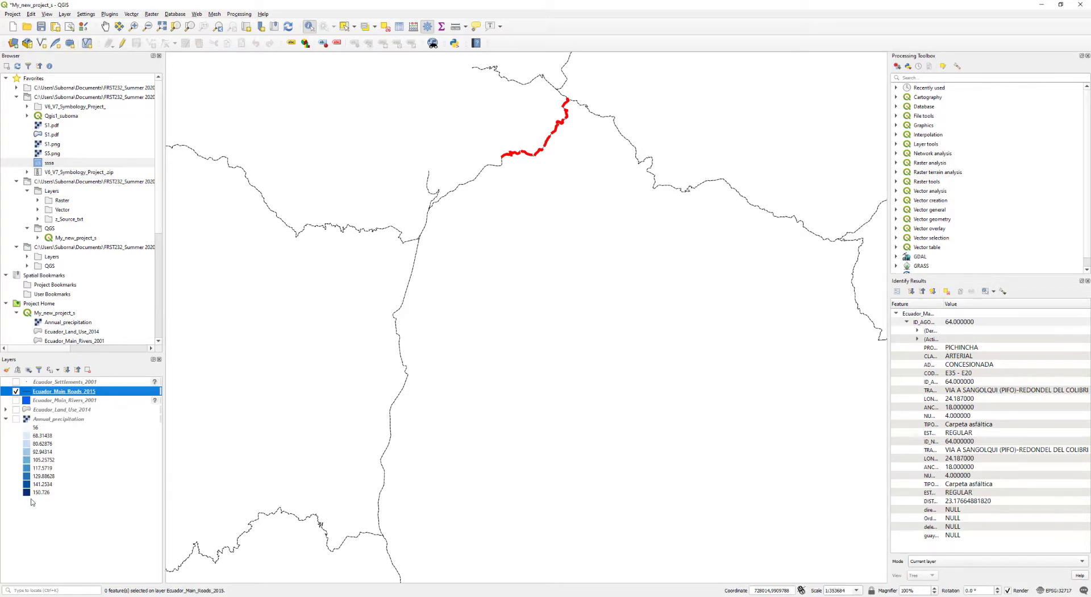
pyautogui.click(16, 419)
pyautogui.rightClick(59, 420)
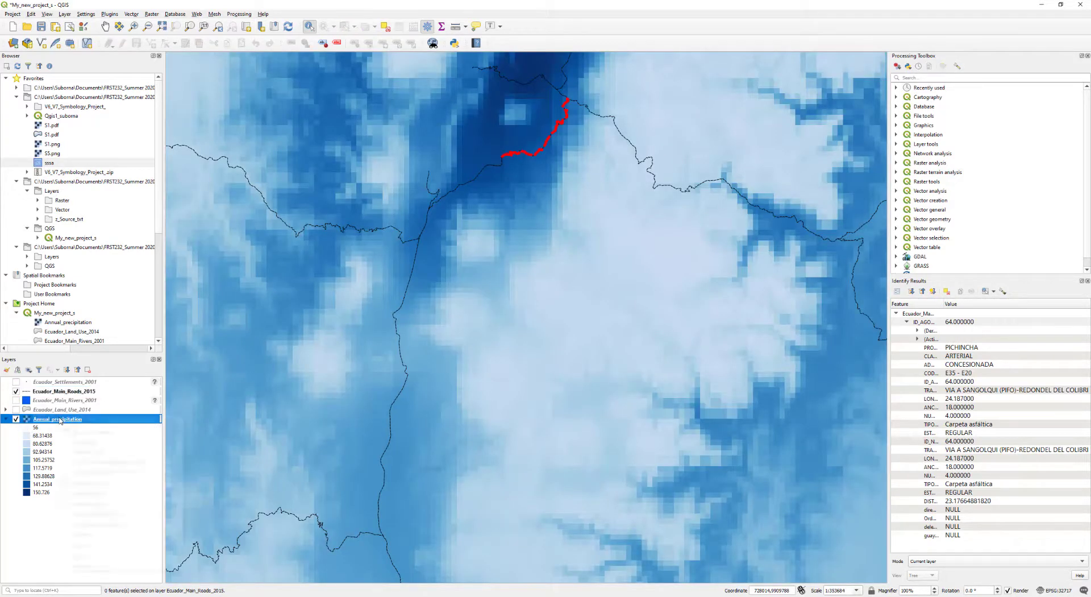
pyautogui.click(87, 422)
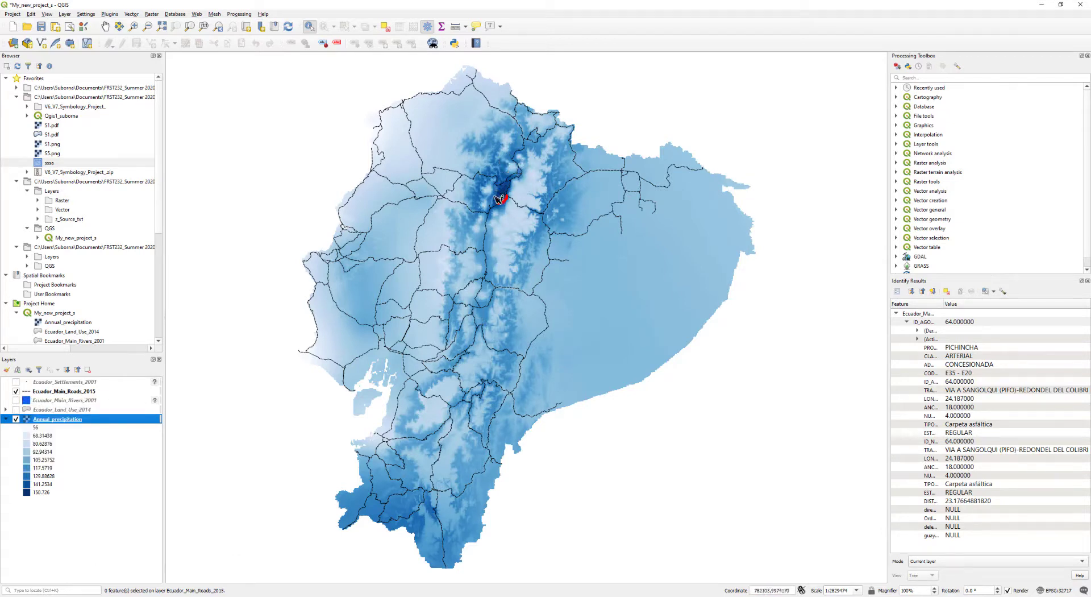
pyautogui.click(16, 400)
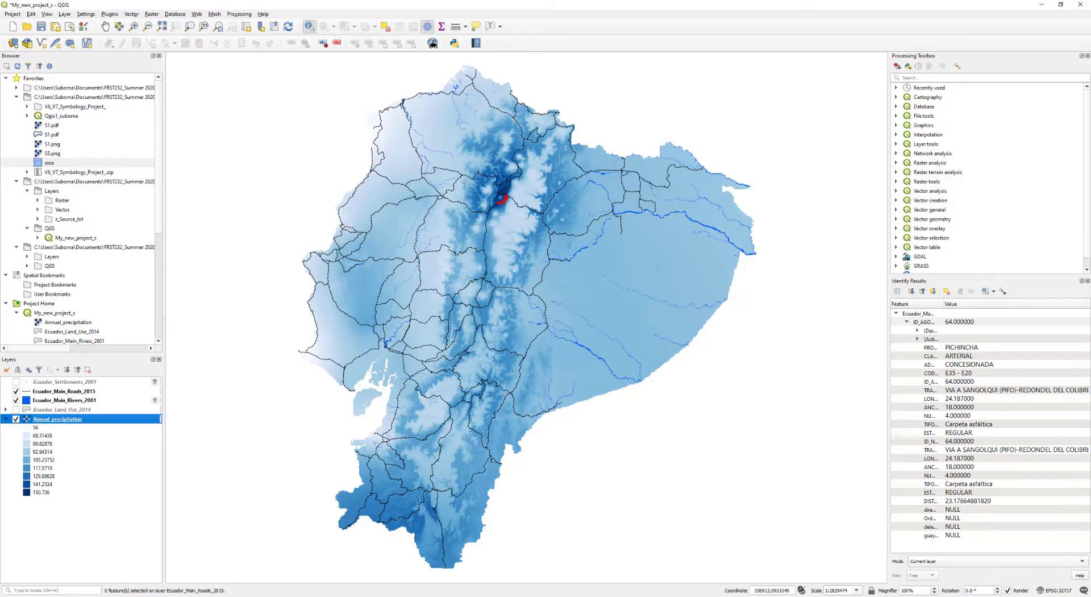
# - Identify the Annual_precipitation values at a point in eastern Ecuador and at several cells in the dark-blue northern highland area
pyautogui.click(678, 213)
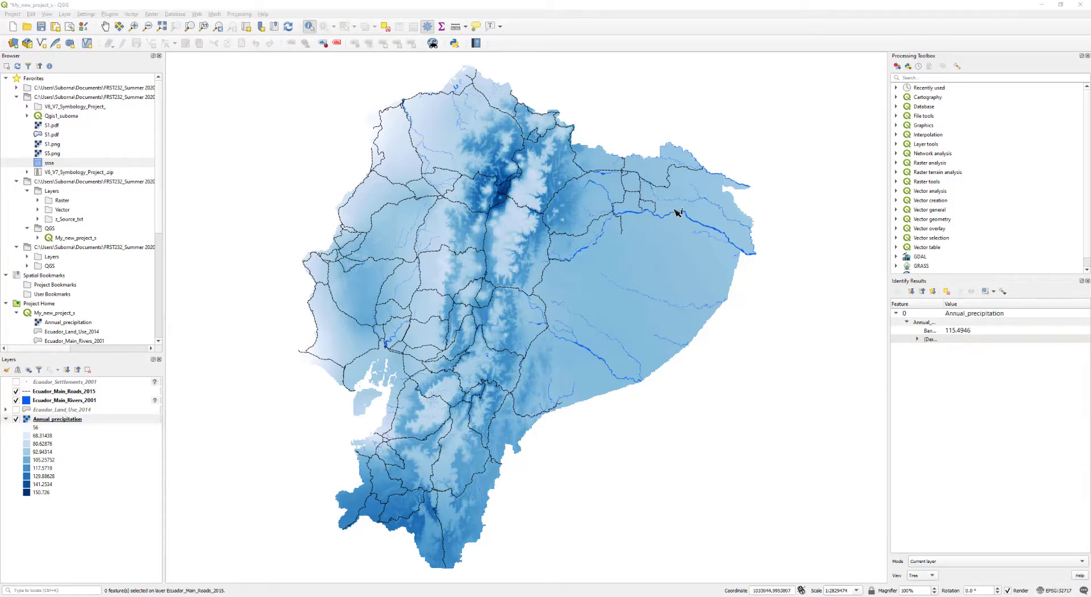
pyautogui.scroll(-1, 492, 208)
pyautogui.scroll(5, 492, 208)
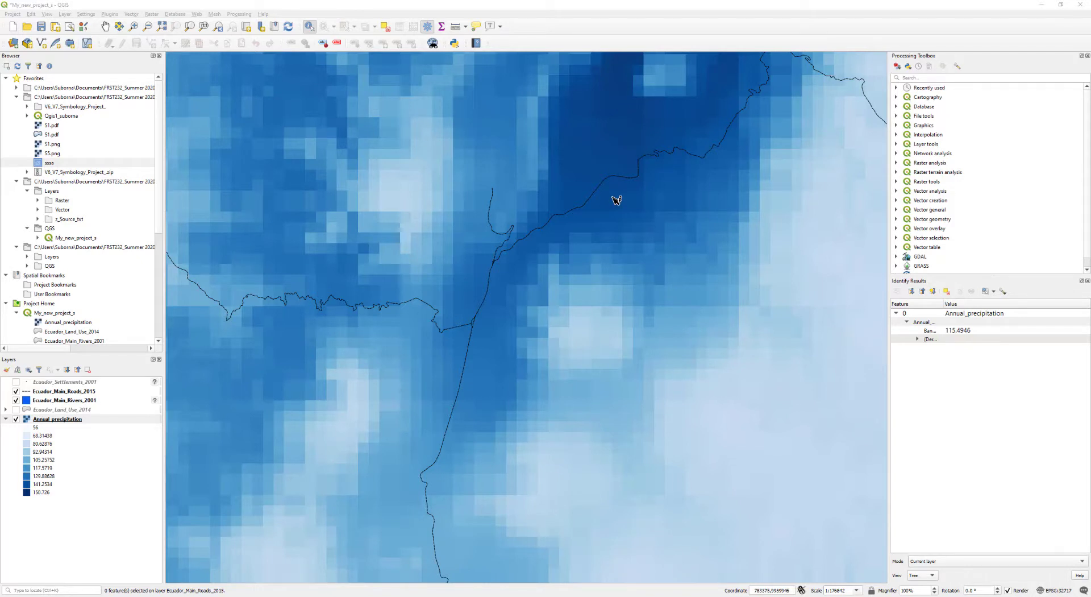
pyautogui.scroll(1, 603, 148)
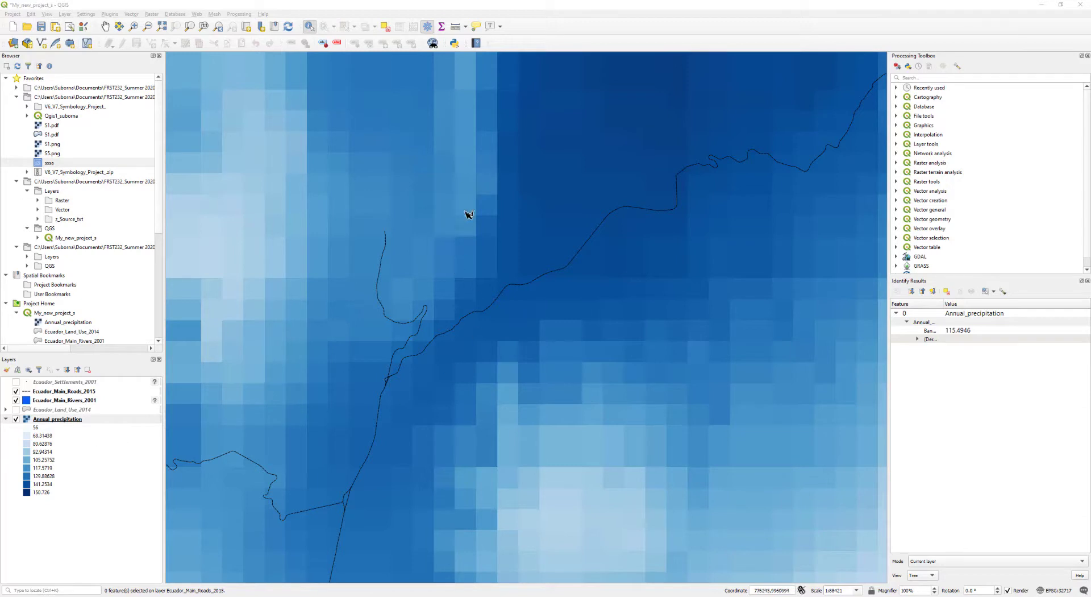
pyautogui.click(496, 188)
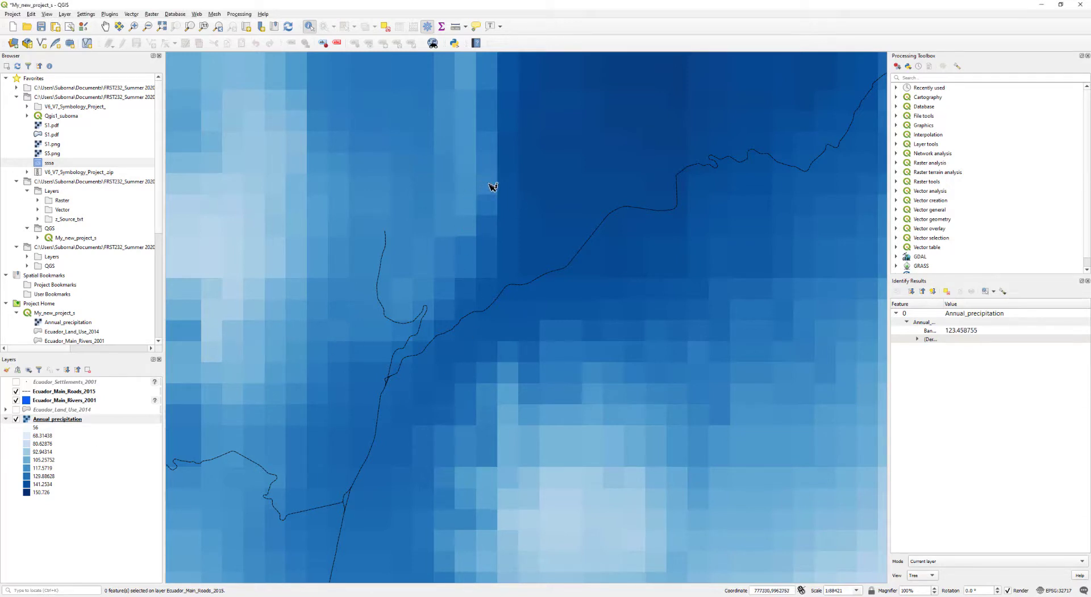
pyautogui.click(592, 201)
pyautogui.click(620, 125)
# - Identify the Annual_precipitation values of several individual raster cells in southern Ecuador
pyautogui.scroll(-4, 392, 380)
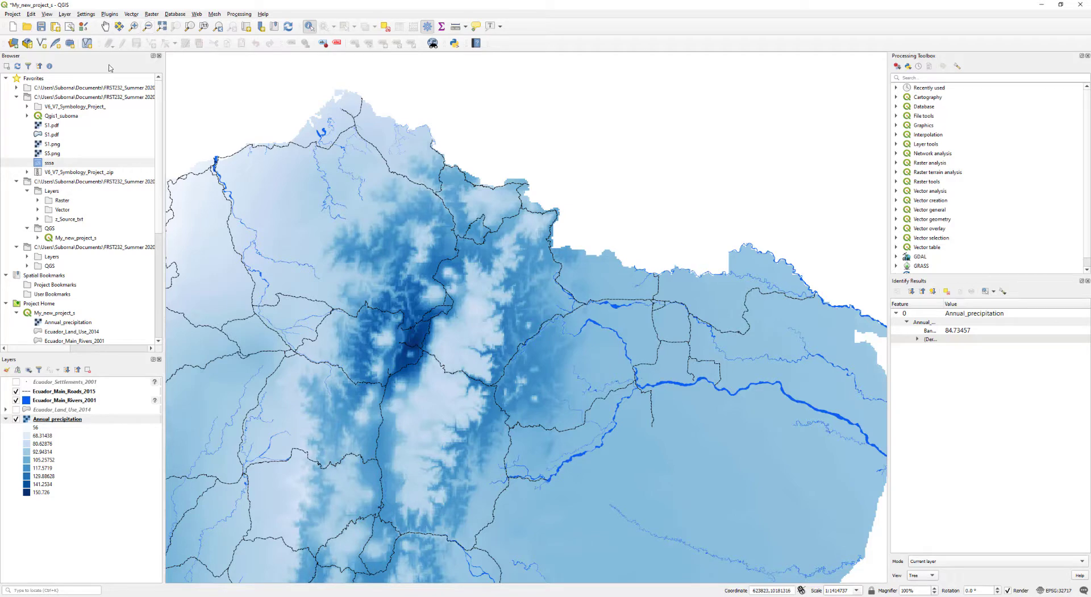
pyautogui.click(105, 26)
pyautogui.scroll(-2, 445, 218)
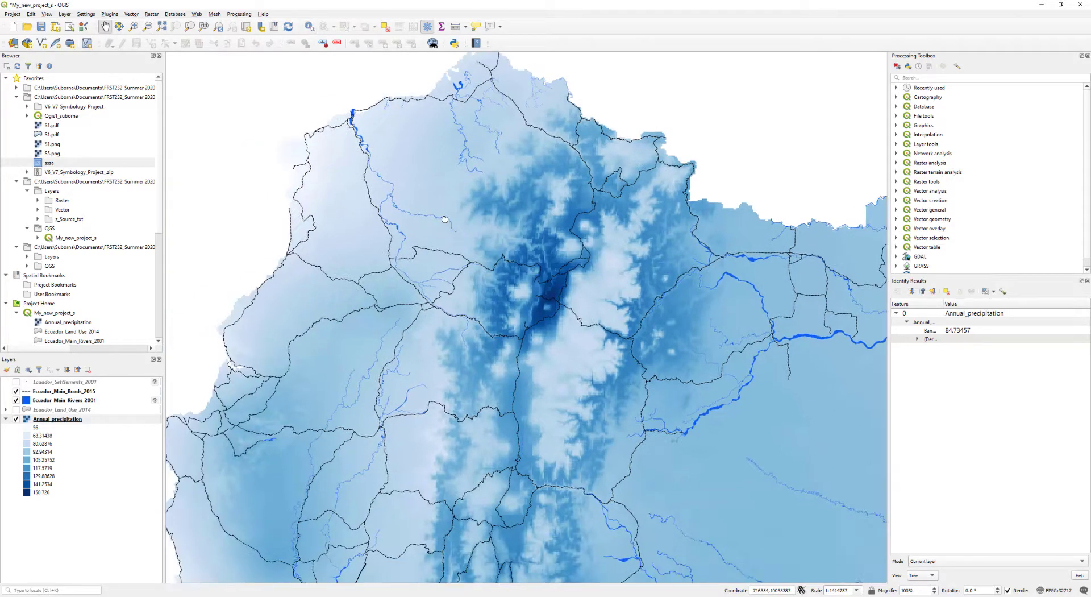
pyautogui.scroll(2, 408, 282)
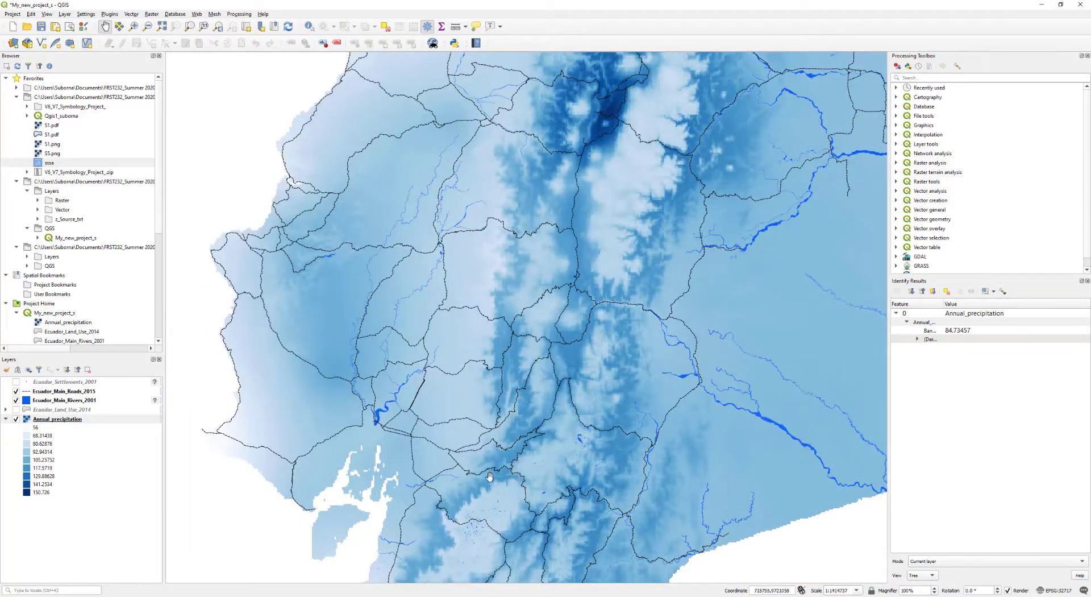
pyautogui.scroll(4, 465, 425)
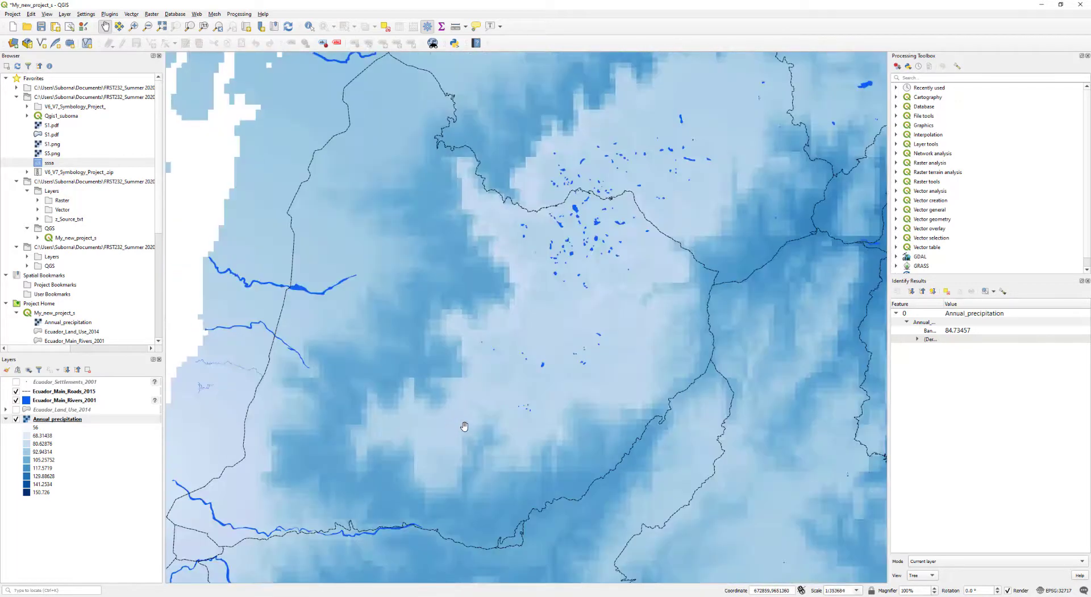
pyautogui.scroll(1, 451, 380)
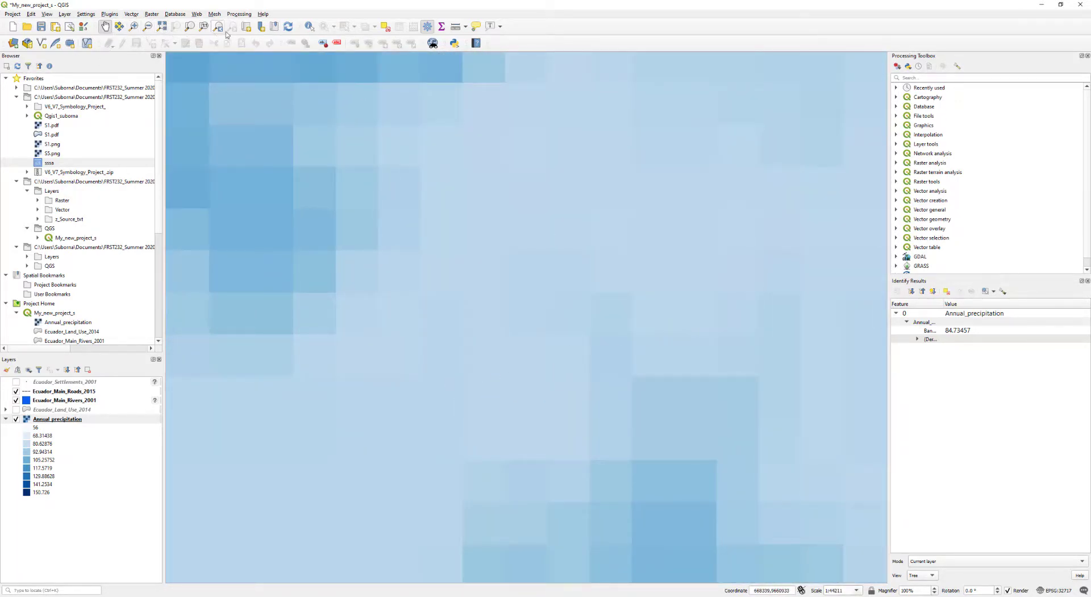
pyautogui.click(309, 26)
pyautogui.click(494, 366)
pyautogui.click(592, 371)
pyautogui.click(712, 421)
pyautogui.click(637, 515)
pyautogui.click(579, 514)
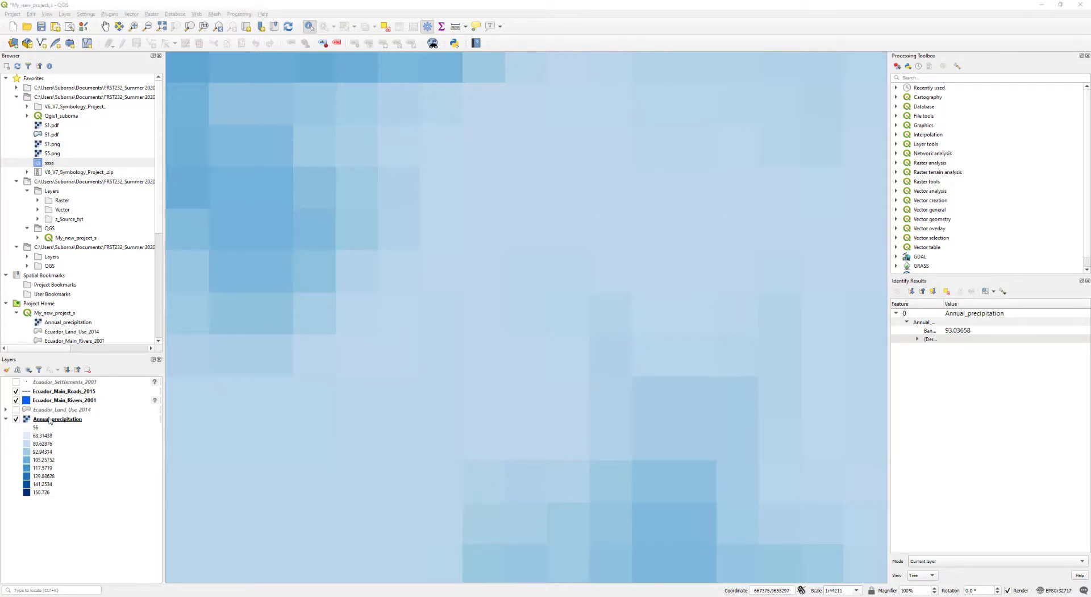
pyautogui.scroll(3, 506, 289)
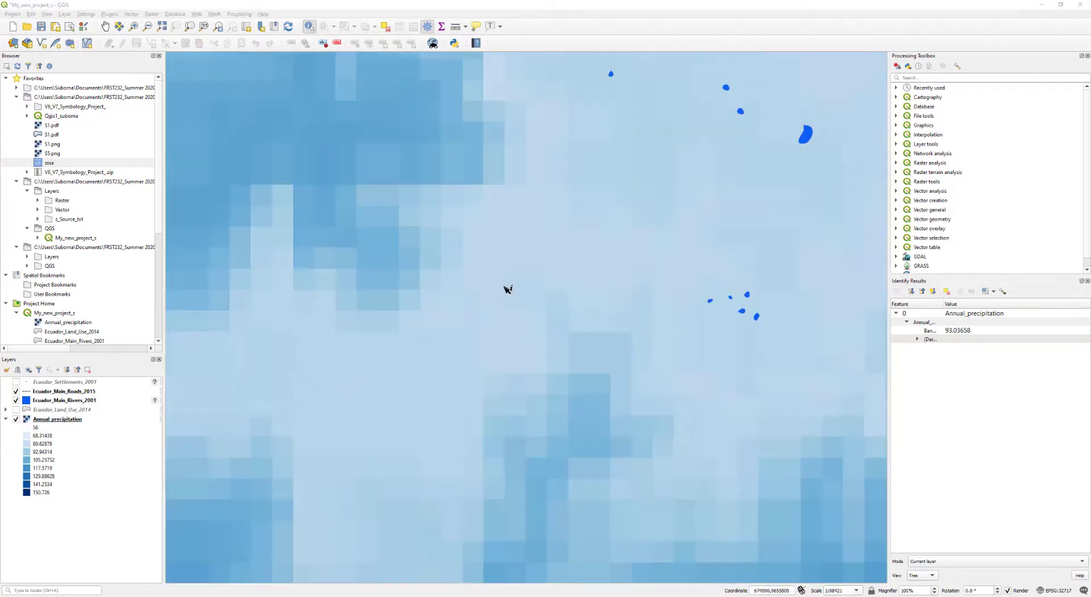
pyautogui.scroll(-9, 505, 287)
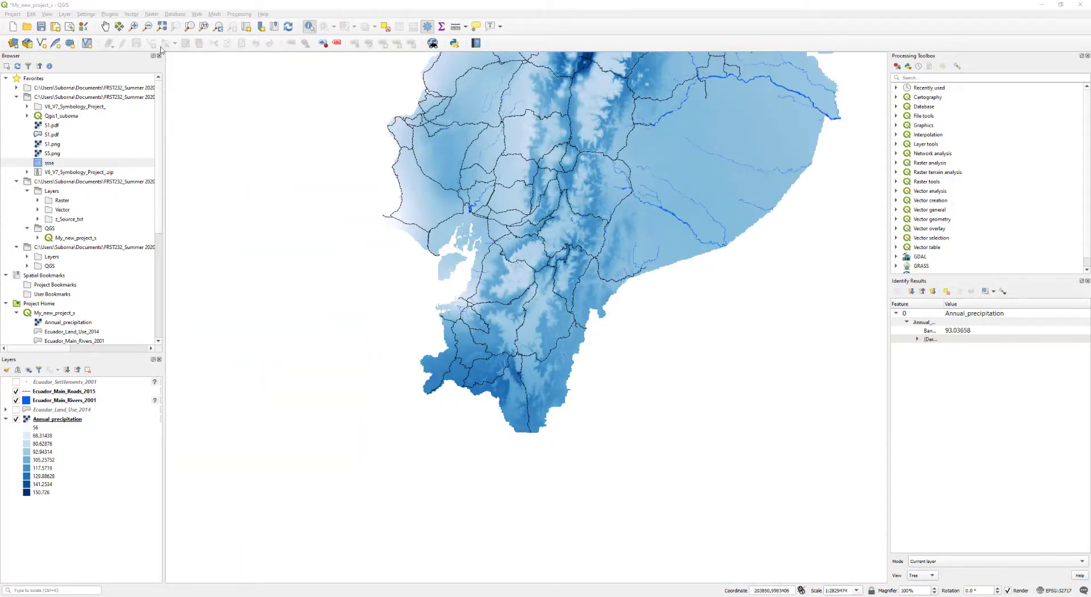
pyautogui.click(105, 26)
pyautogui.moveTo(528, 147); pyautogui.dragTo(400, 351)
pyautogui.scroll(1, 400, 351)
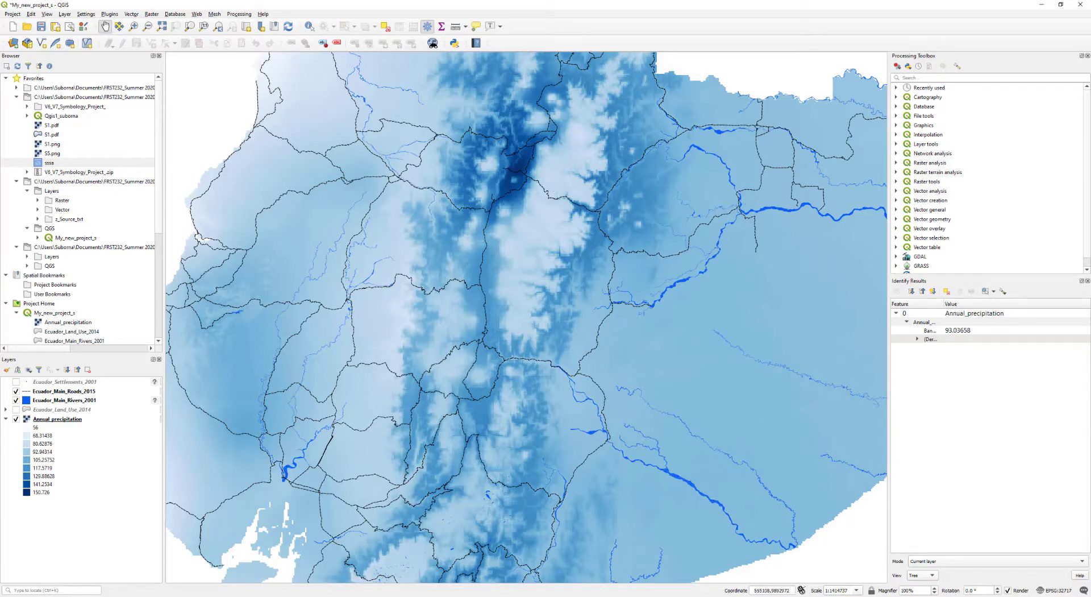
# - Switch to the course page in the browser and highlight the word "lines" on the Vector Data slide
pyautogui.hotkey('alt', 'Tab')
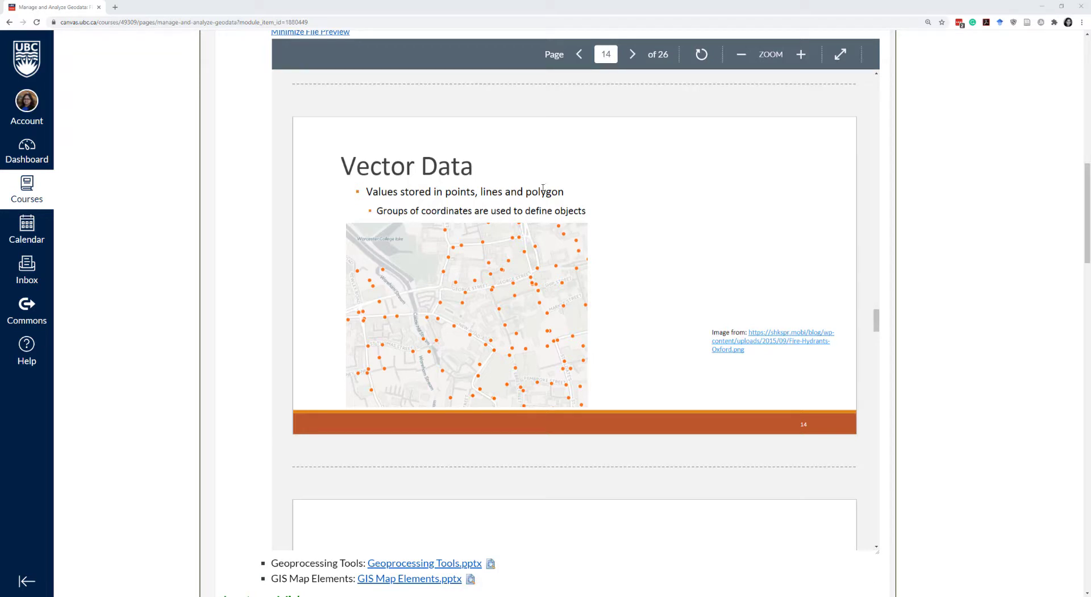
pyautogui.moveTo(479, 192); pyautogui.dragTo(504, 194)
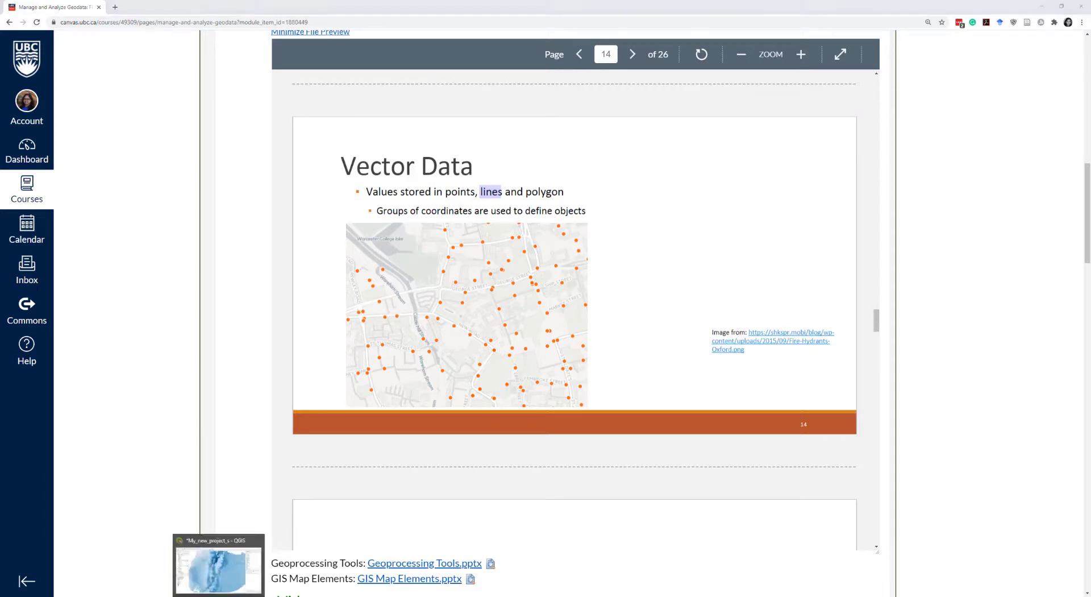
# - Return to QGIS, hide Annual_precipitation, and turn on the Ecuador_Land_Use_2014 and Ecuador_Settlements_2001 layers
pyautogui.click(244, 563)
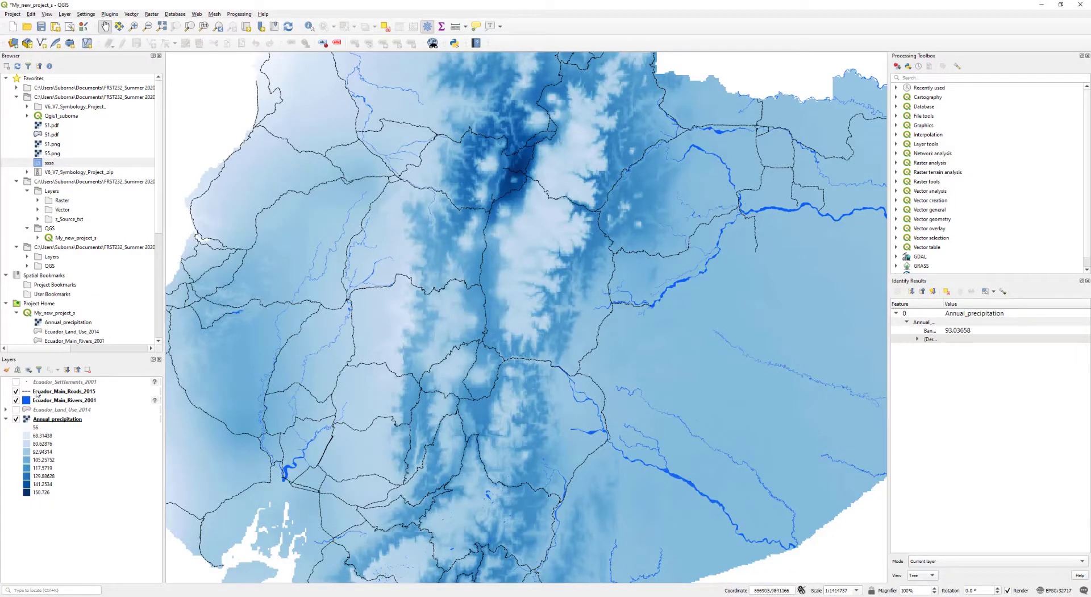
pyautogui.click(16, 419)
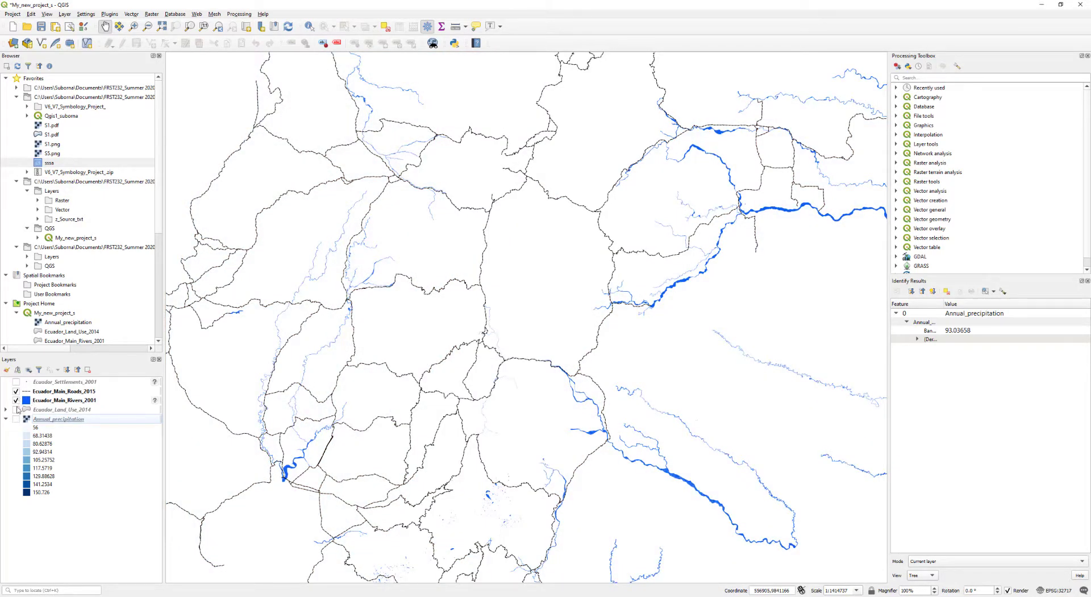
pyautogui.click(16, 409)
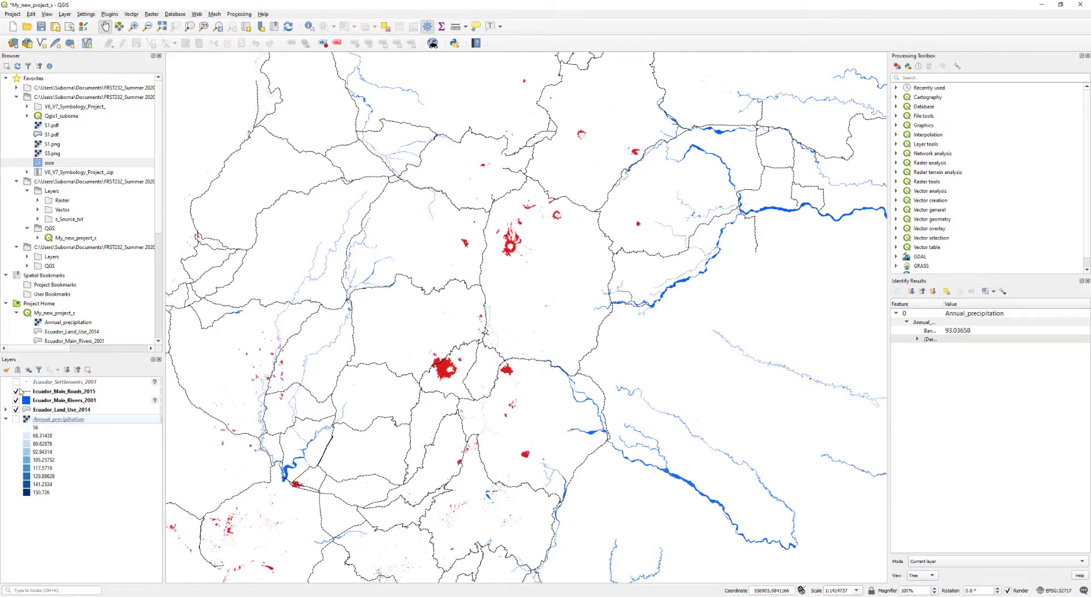
pyautogui.click(16, 383)
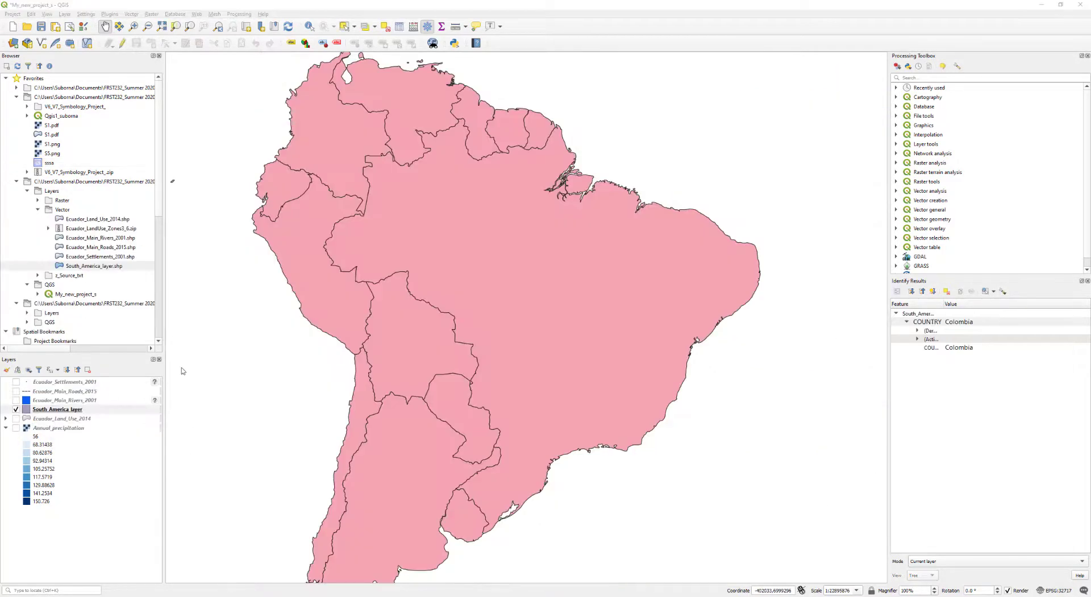
# - Identify the country attributes of the Colombia, Venezuela and Brazil polygons in the South America layer
pyautogui.moveTo(349, 199); pyautogui.dragTo(377, 295)
pyautogui.scroll(-1, 403, 290)
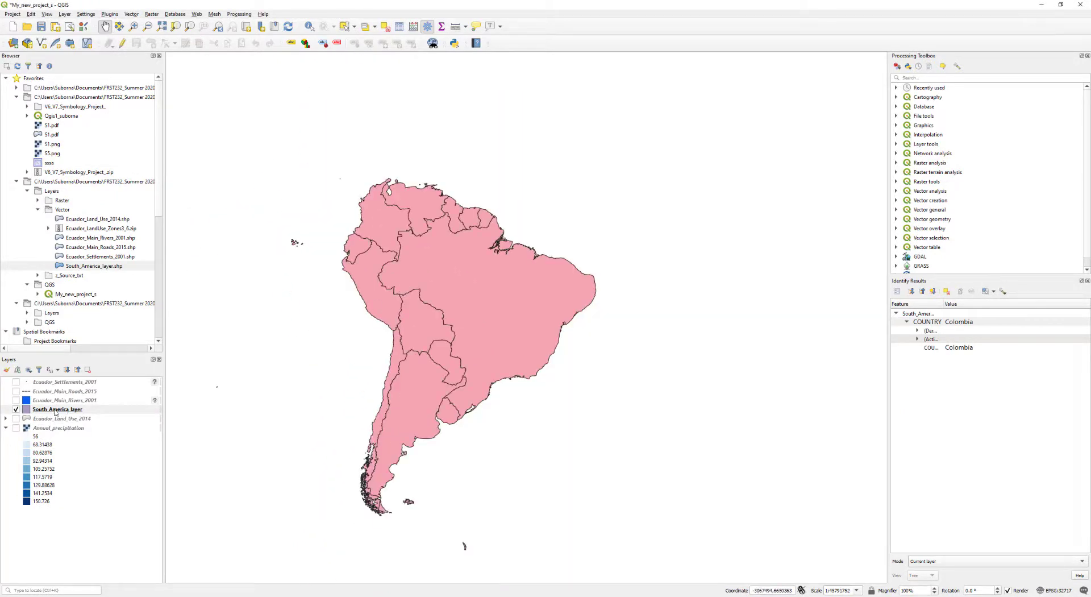
pyautogui.scroll(1, 397, 269)
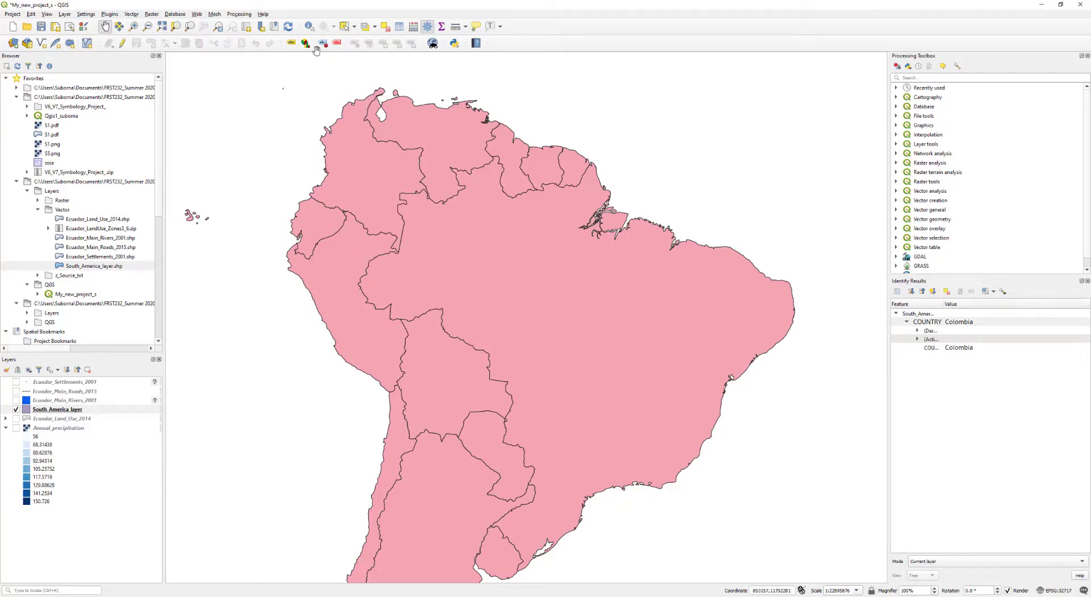
pyautogui.click(310, 26)
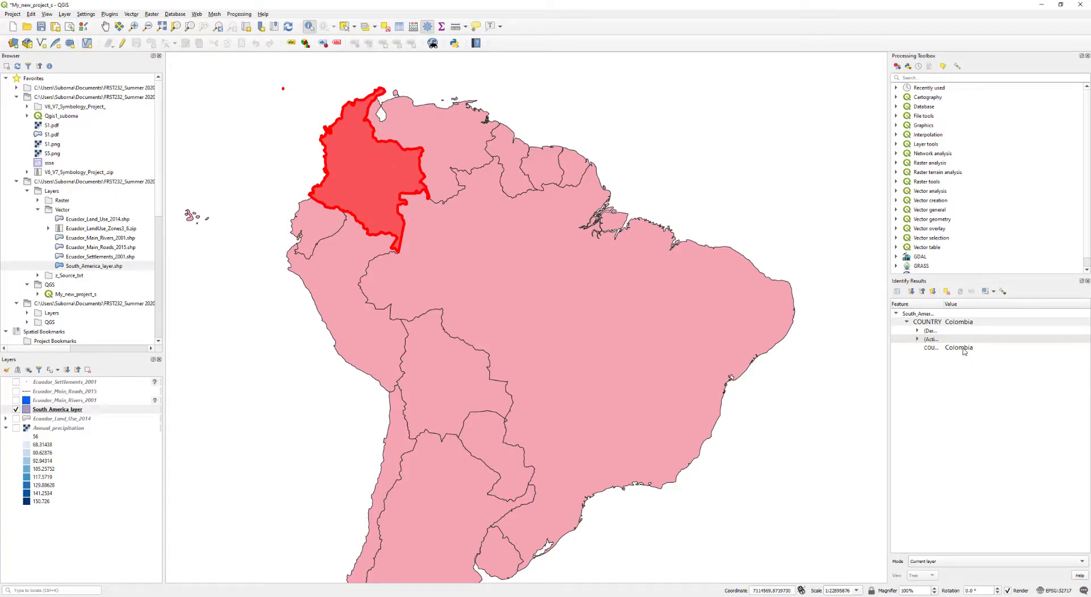
pyautogui.click(442, 136)
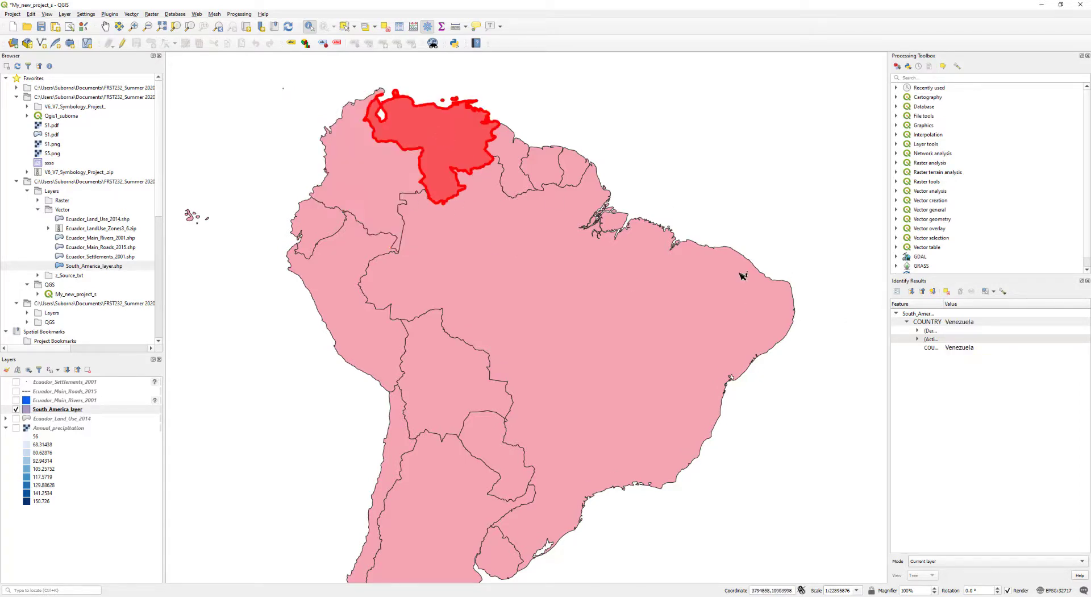
pyautogui.click(539, 324)
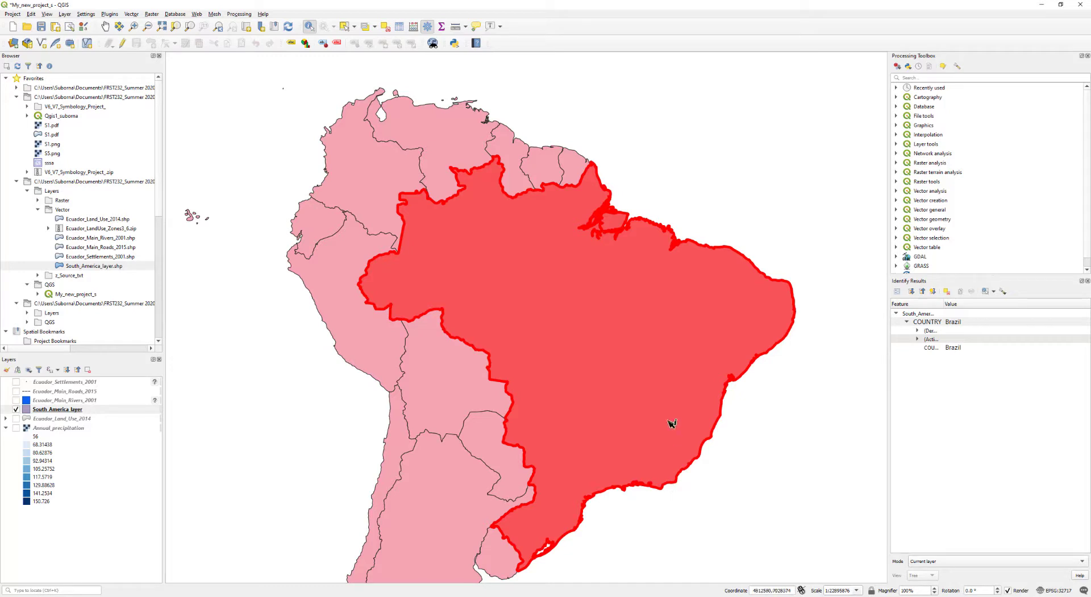
# - Hide the South America layer and display only Ecuador_Main_Roads_2015 with the whole road network in view
pyautogui.click(16, 409)
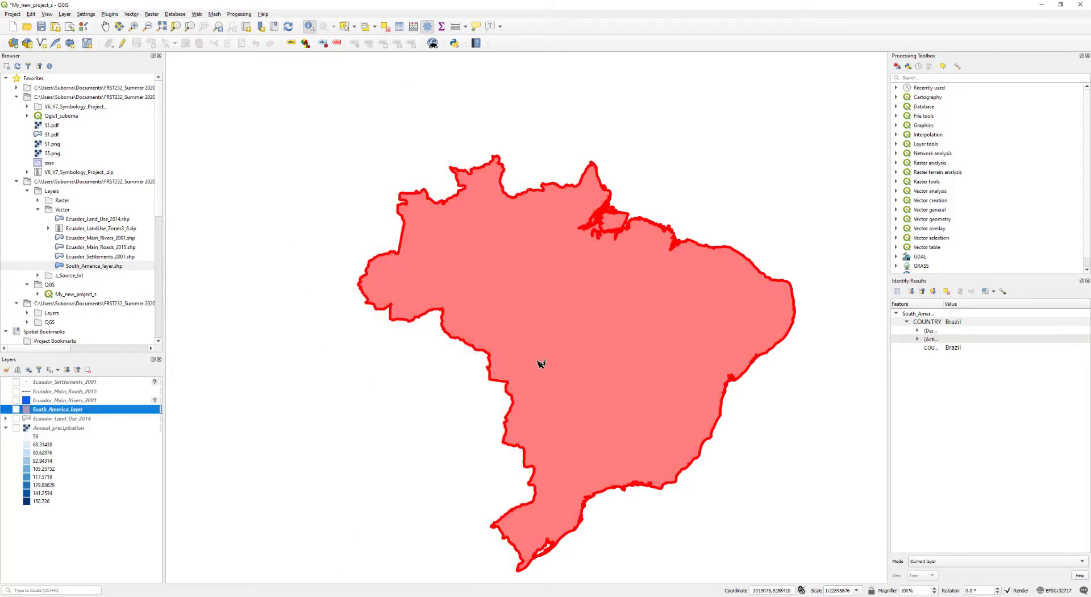
pyautogui.click(308, 29)
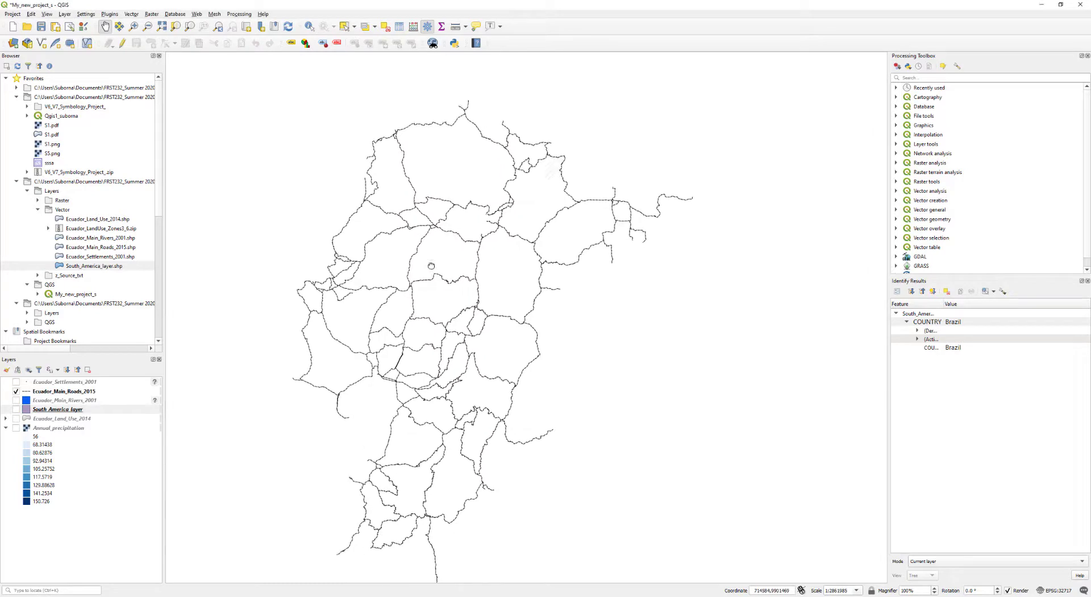
pyautogui.moveTo(432, 265); pyautogui.dragTo(404, 240)
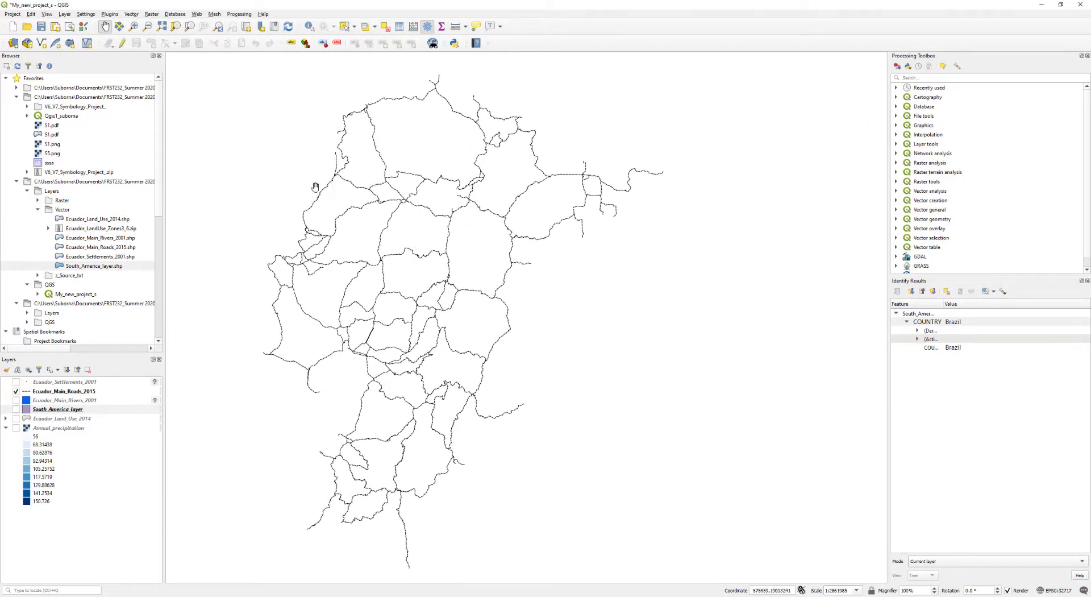
# - Try to identify a main road segment in northwestern Ecuador while the South America layer is the active layer
pyautogui.scroll(1, 347, 220)
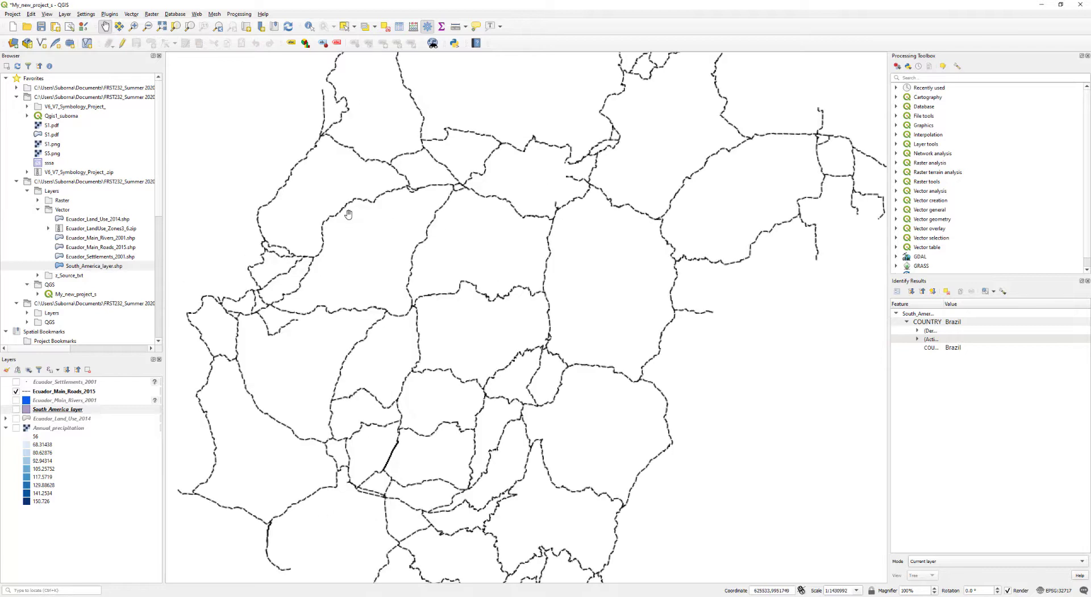
pyautogui.scroll(1, 348, 213)
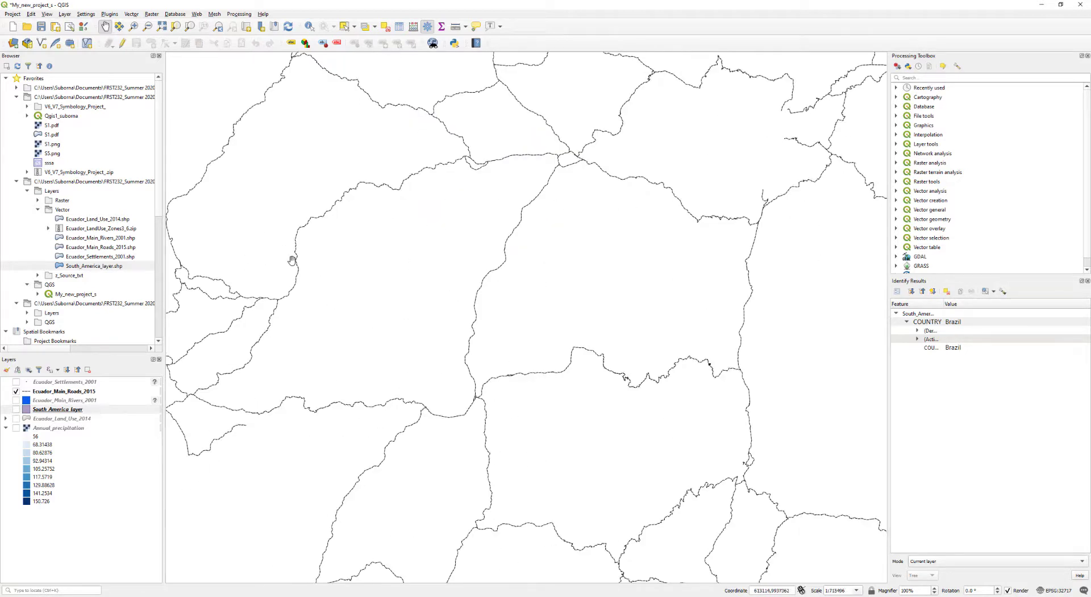
pyautogui.click(309, 26)
pyautogui.click(342, 202)
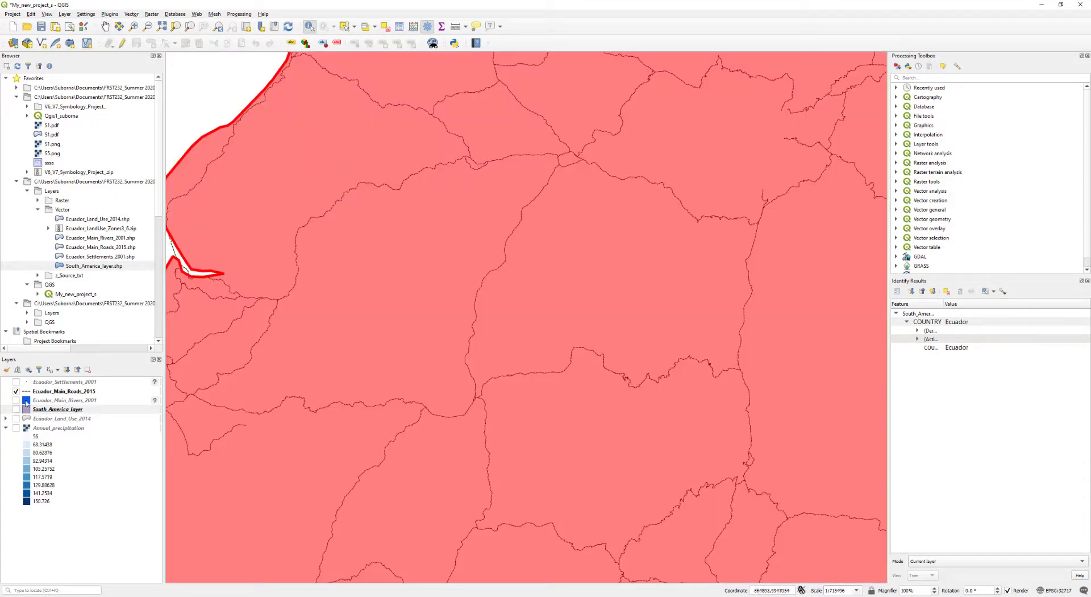
# - Open the Ecuador_Main_Roads_2015 attribute table, select rows 1 to 11 to highlight those roads on the map, and close the table
pyautogui.scroll(-1, 526, 316)
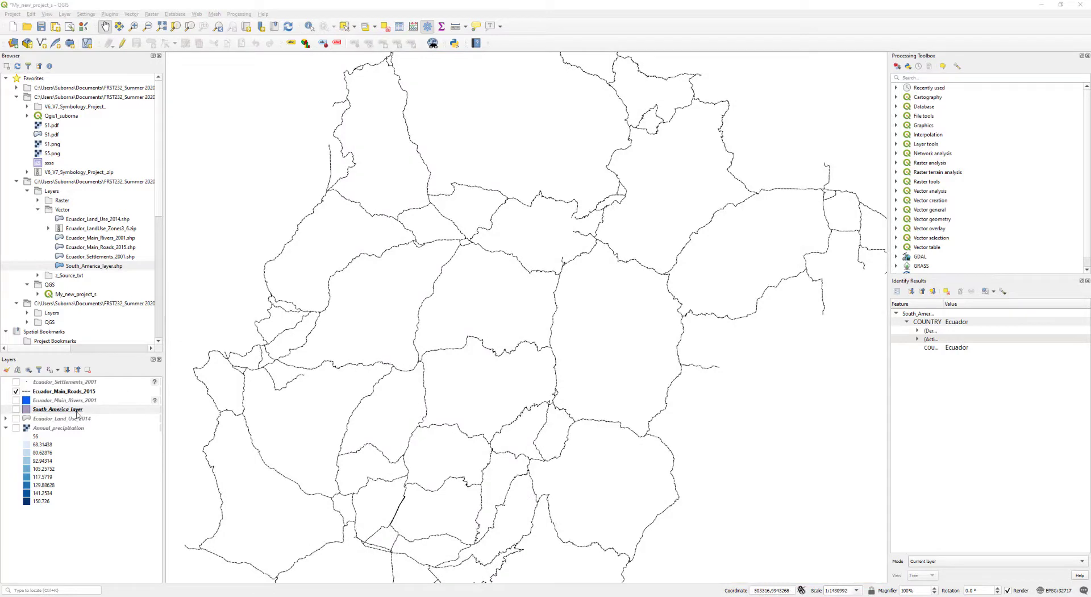
pyautogui.rightClick(66, 391)
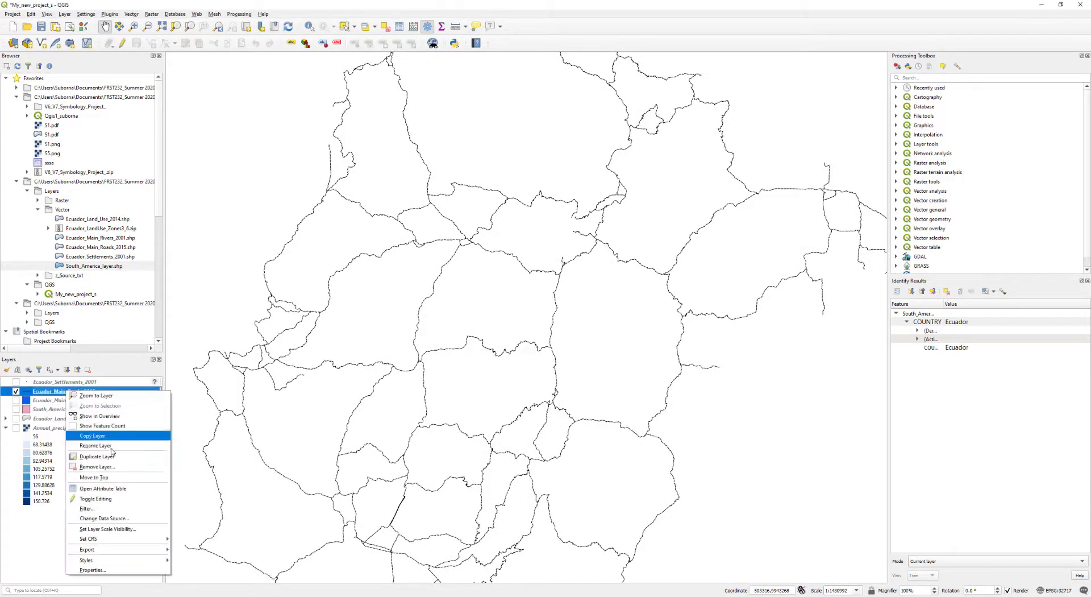
pyautogui.click(113, 490)
pyautogui.moveTo(154, 221); pyautogui.dragTo(157, 373)
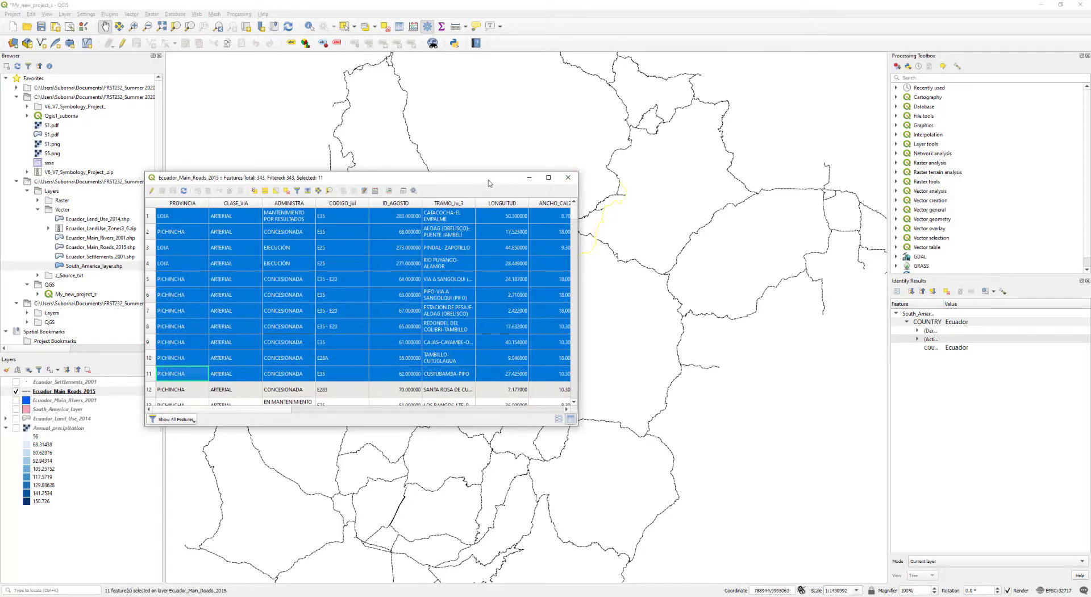
pyautogui.moveTo(461, 185); pyautogui.dragTo(340, 186)
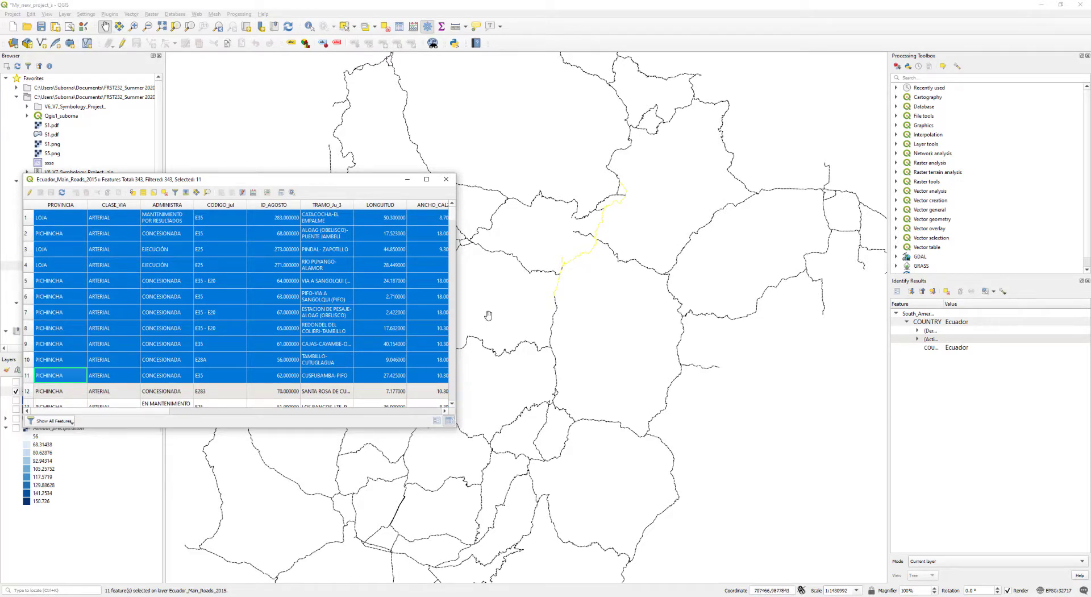
pyautogui.click(446, 179)
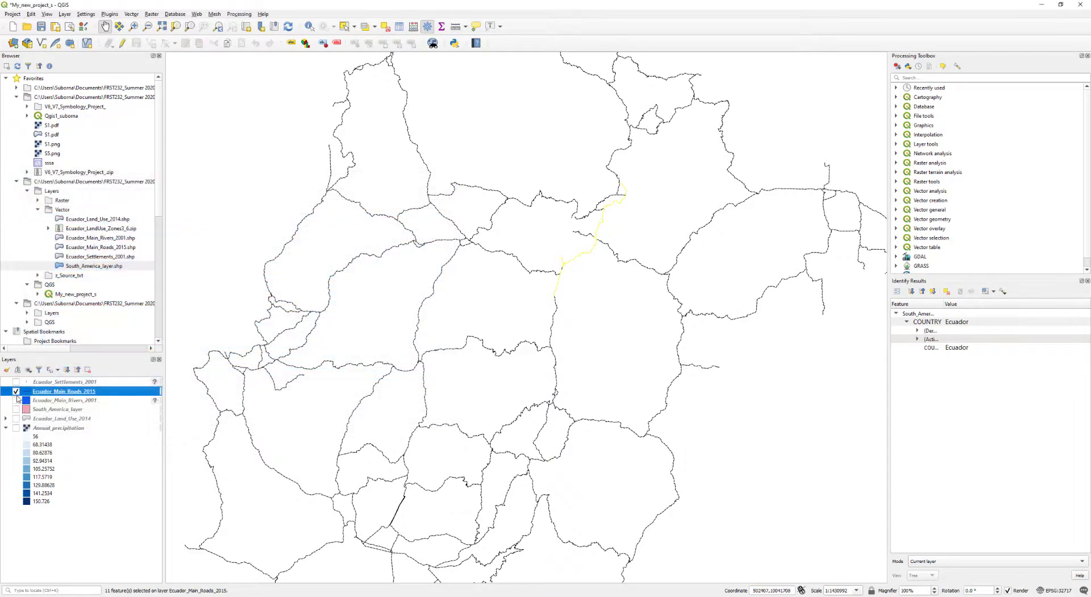
# - Hide Ecuador_Main_Roads_2015, show Ecuador_Land_Use_2014 temporarily, and leave only the Ecuador_Settlements_2001 points displayed at close range
pyautogui.click(16, 391)
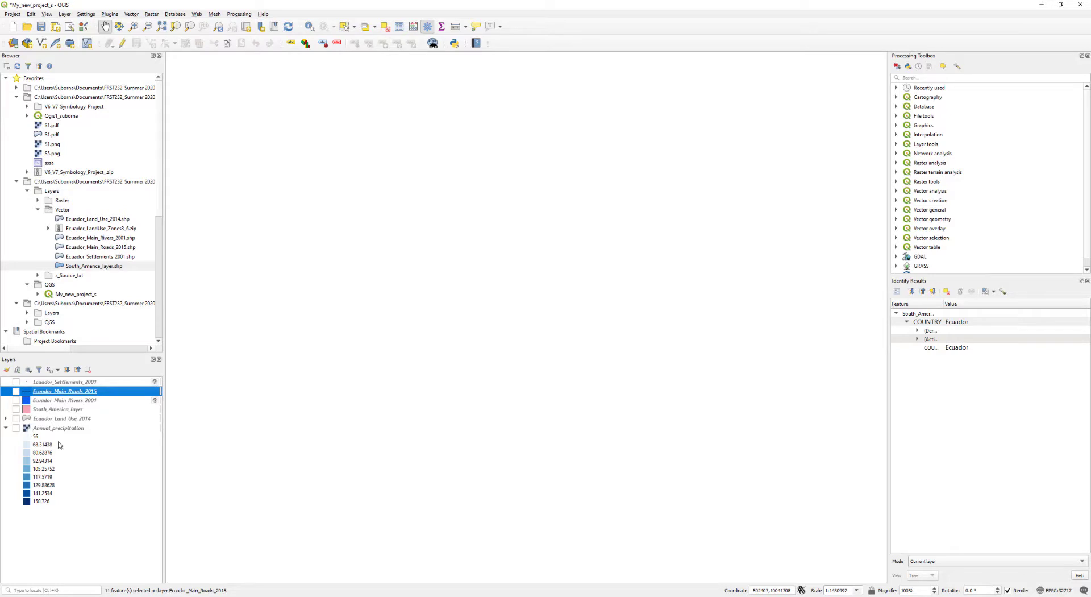
pyautogui.click(16, 419)
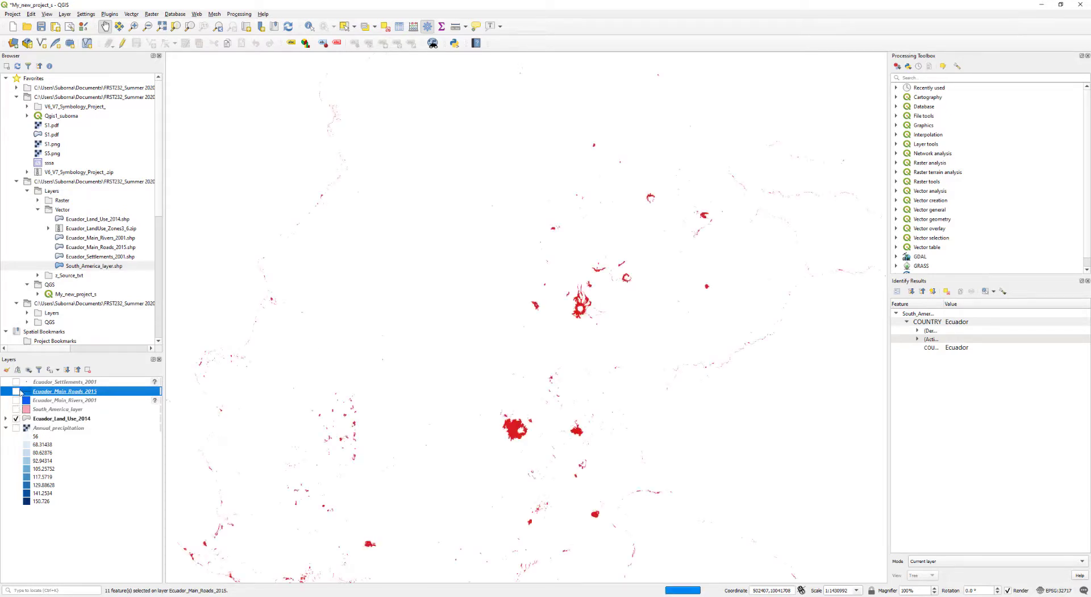
pyautogui.click(17, 382)
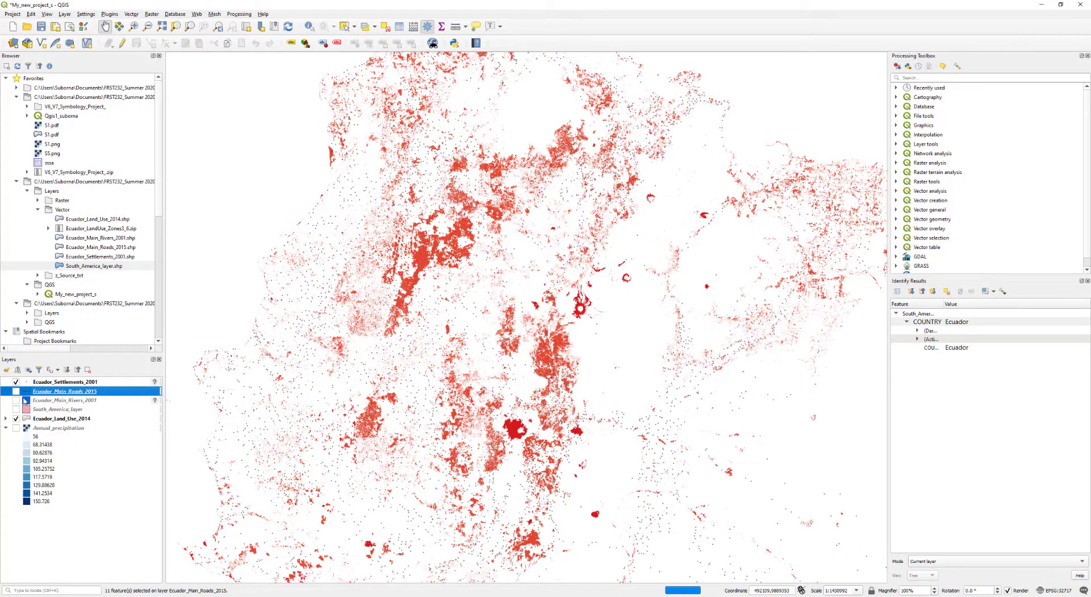
pyautogui.click(16, 419)
pyautogui.scroll(-1, 433, 297)
pyautogui.scroll(3, 433, 298)
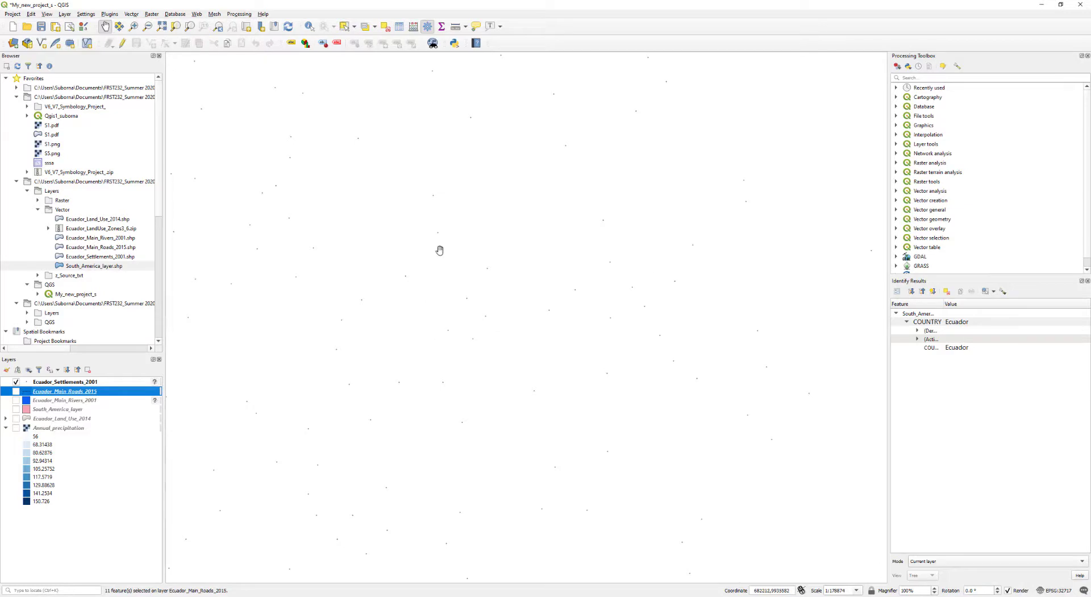
# - Enlarge the Ecuador_Settlements_2001 point marker to a little over 4 mm in the layer's symbology
pyautogui.click(27, 385)
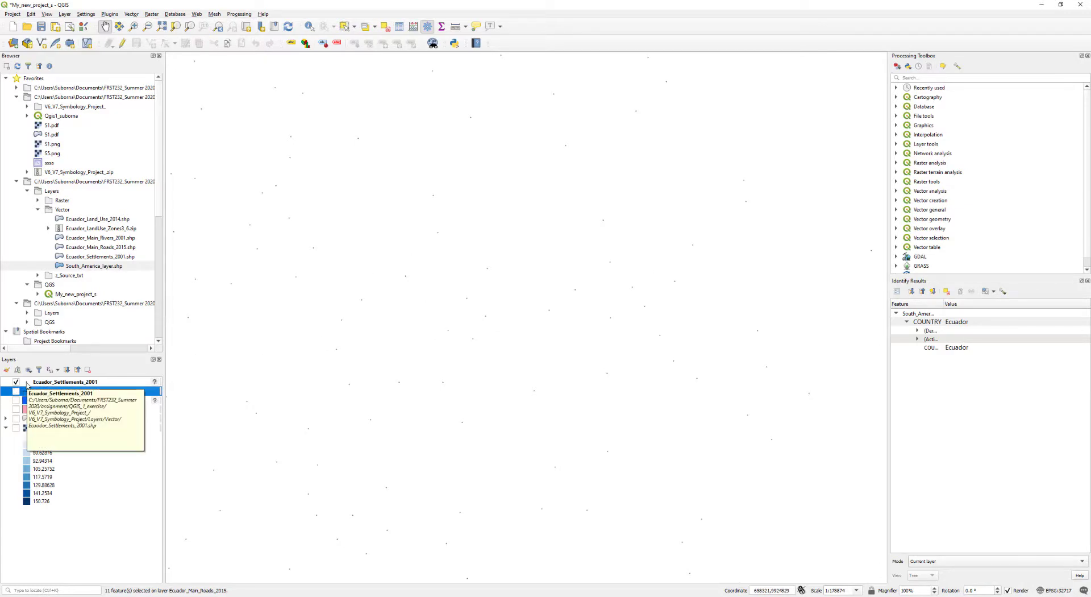
pyautogui.doubleClick(27, 385)
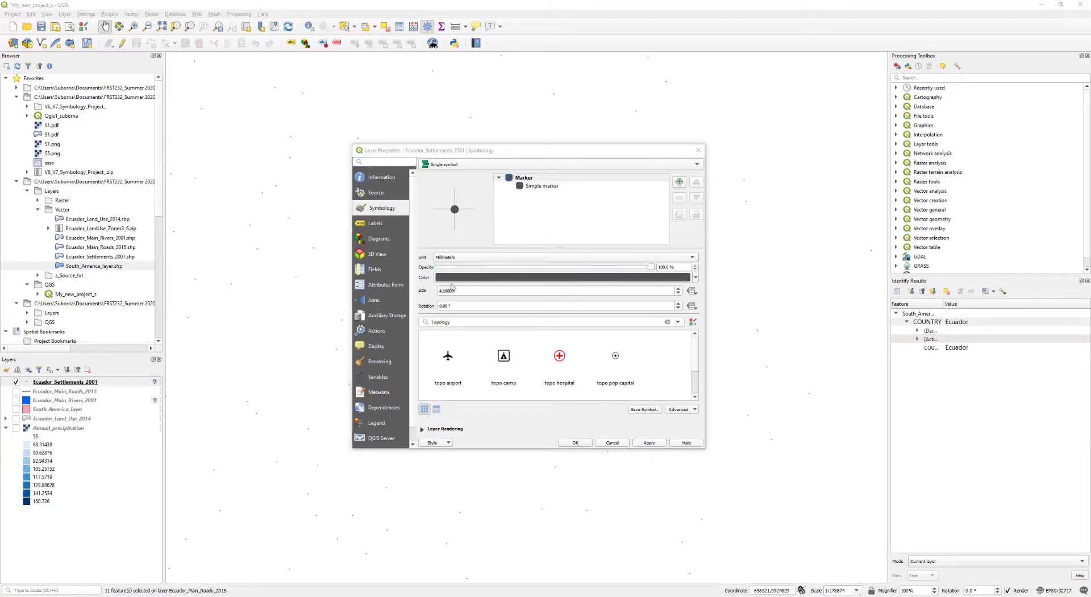
pyautogui.click(648, 443)
pyautogui.click(575, 443)
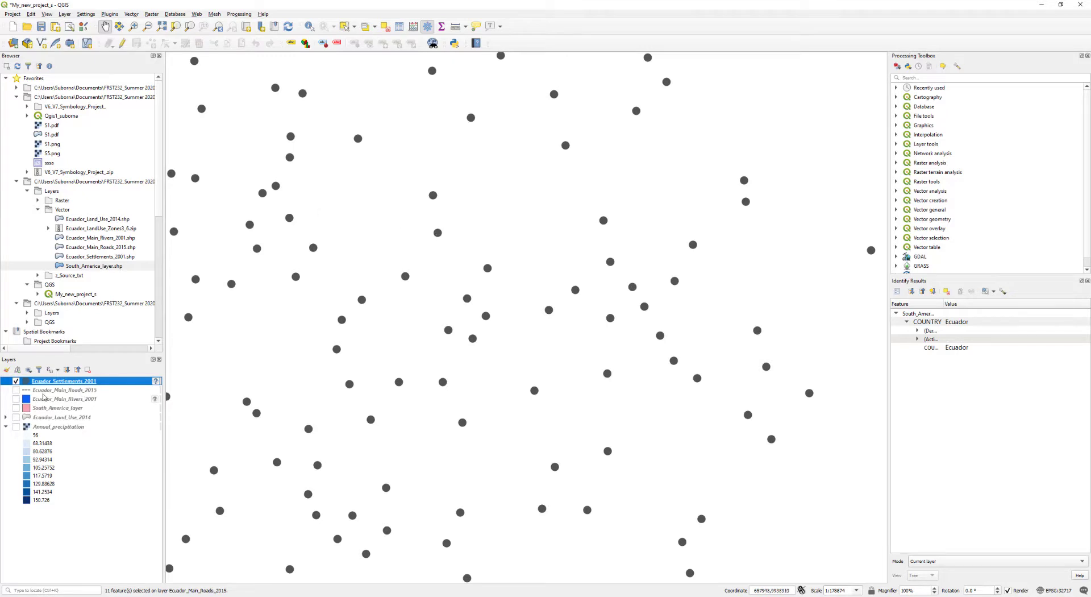
# - Turn on Ecuador_Main_Roads_2015, Ecuador_Main_Rivers_2001 and the South America layer, and fit the map to the South America layer's extent
pyautogui.click(16, 390)
pyautogui.click(15, 399)
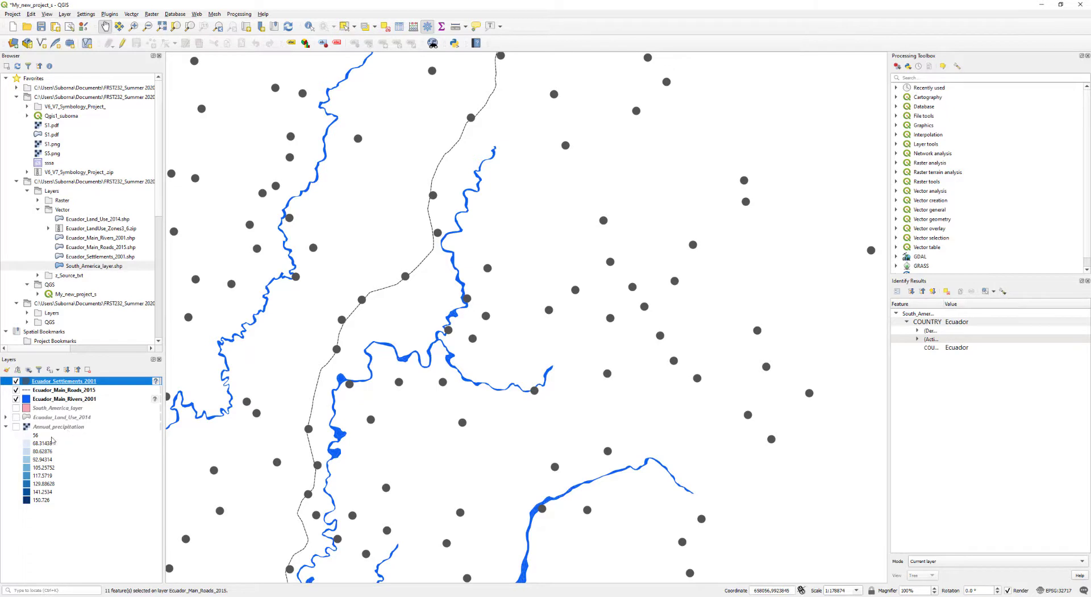
pyautogui.click(16, 408)
pyautogui.rightClick(50, 409)
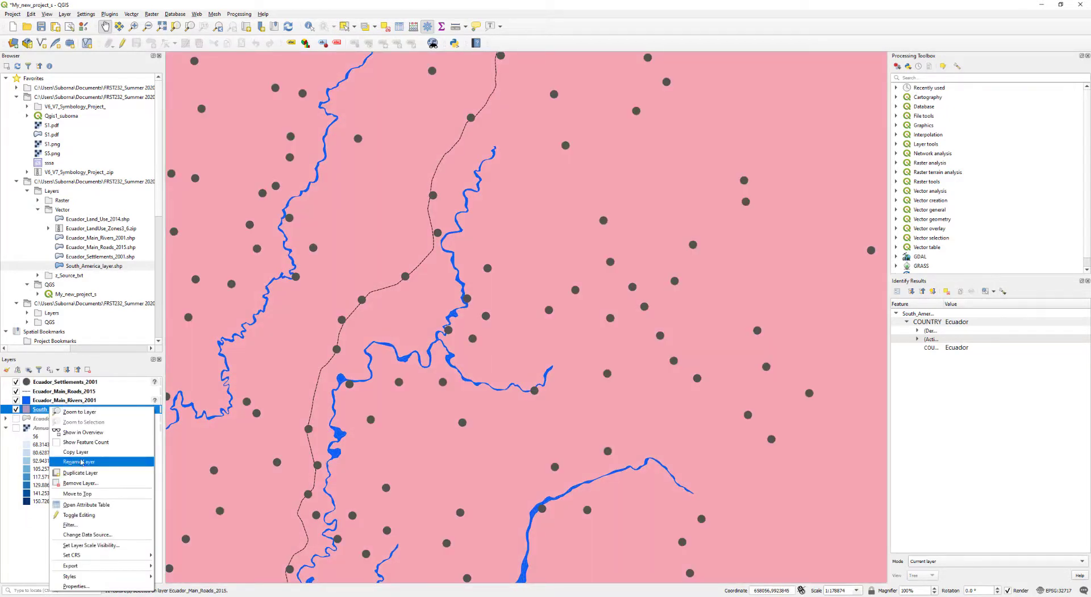
pyautogui.click(79, 412)
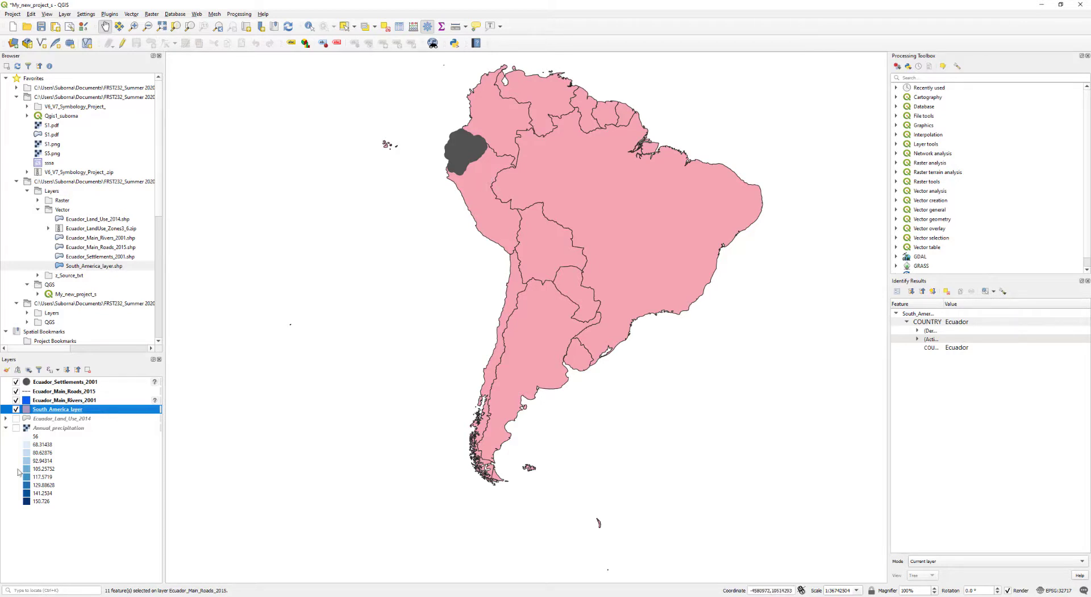
# - Switch to the Canvas lecture slides in the browser and review the Point Data and Lines slides, highlighting the word Vertices
pyautogui.click(183, 596)
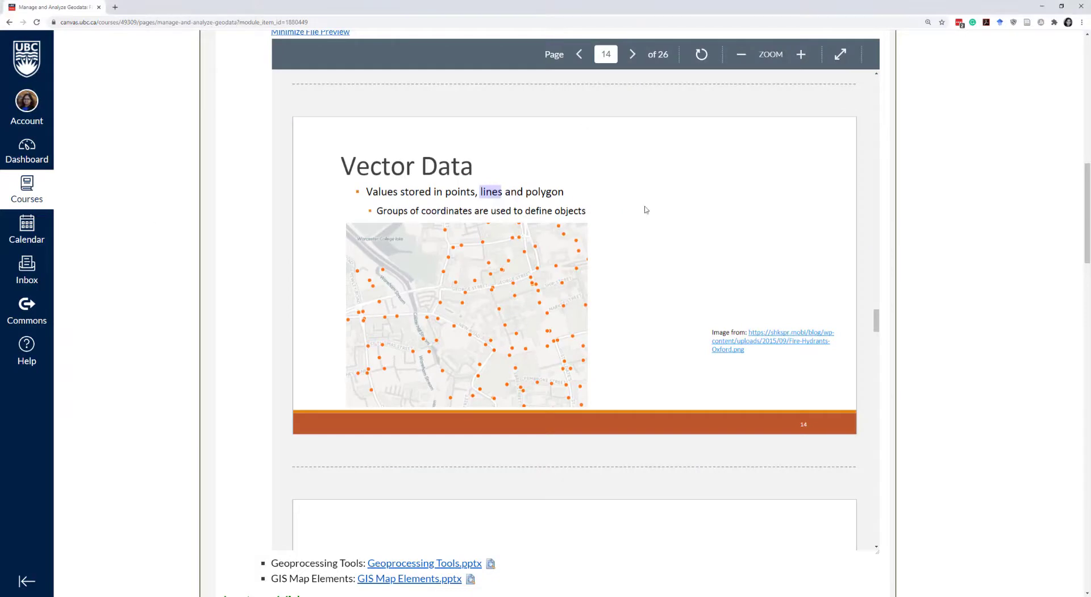
pyautogui.scroll(-8, 741, 310)
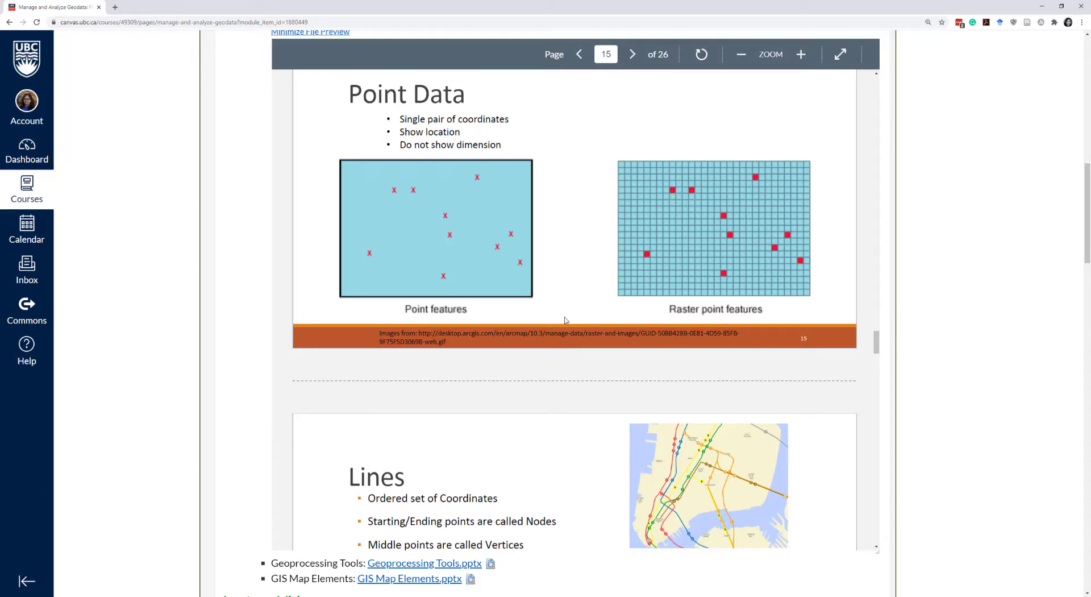
pyautogui.scroll(-5, 560, 356)
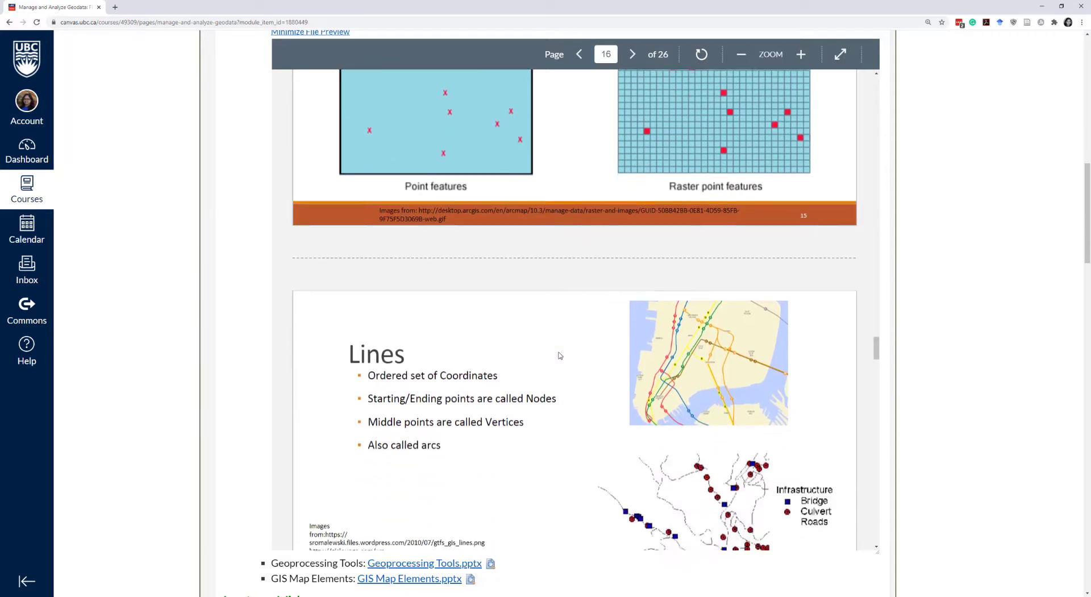
pyautogui.scroll(-1, 559, 355)
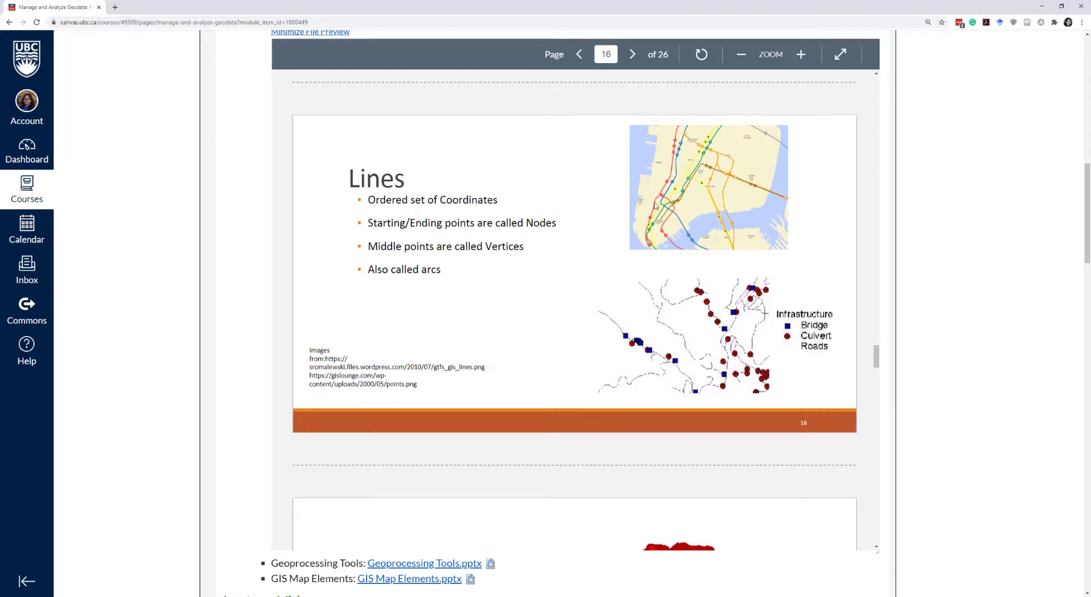
pyautogui.moveTo(487, 247); pyautogui.dragTo(524, 247)
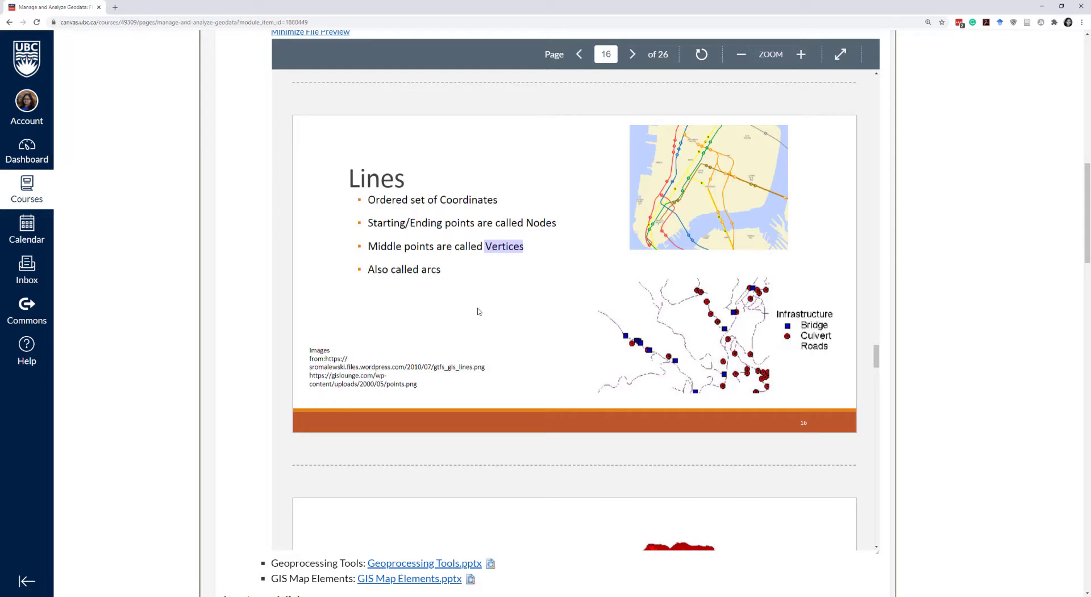
# - Review the Polygons slide and the Points, Lines and Polygons slide in the lecture file
pyautogui.scroll(-6, 478, 311)
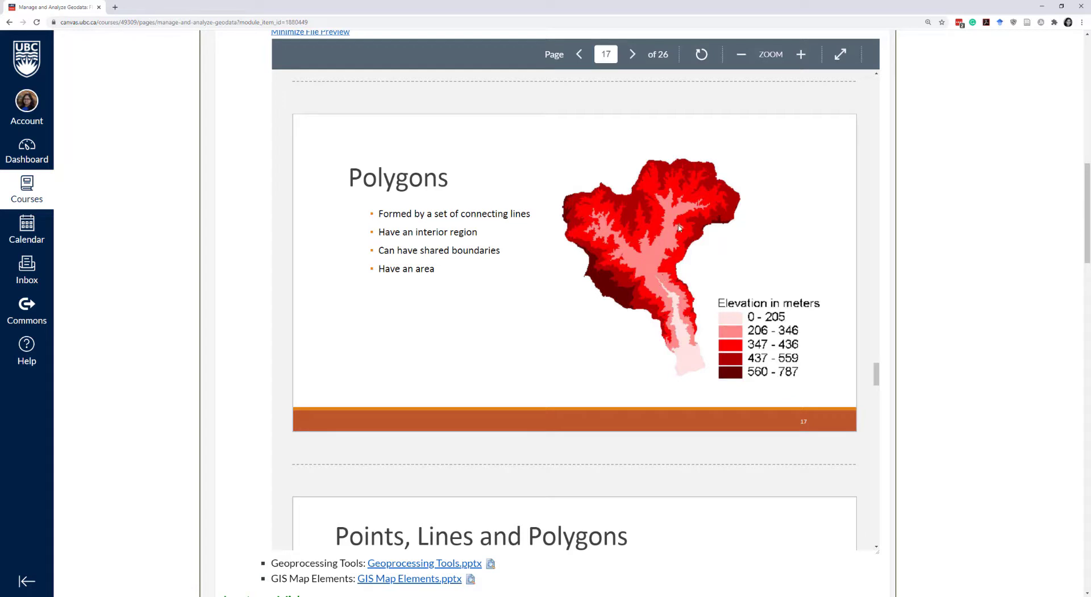
pyautogui.scroll(-6, 531, 386)
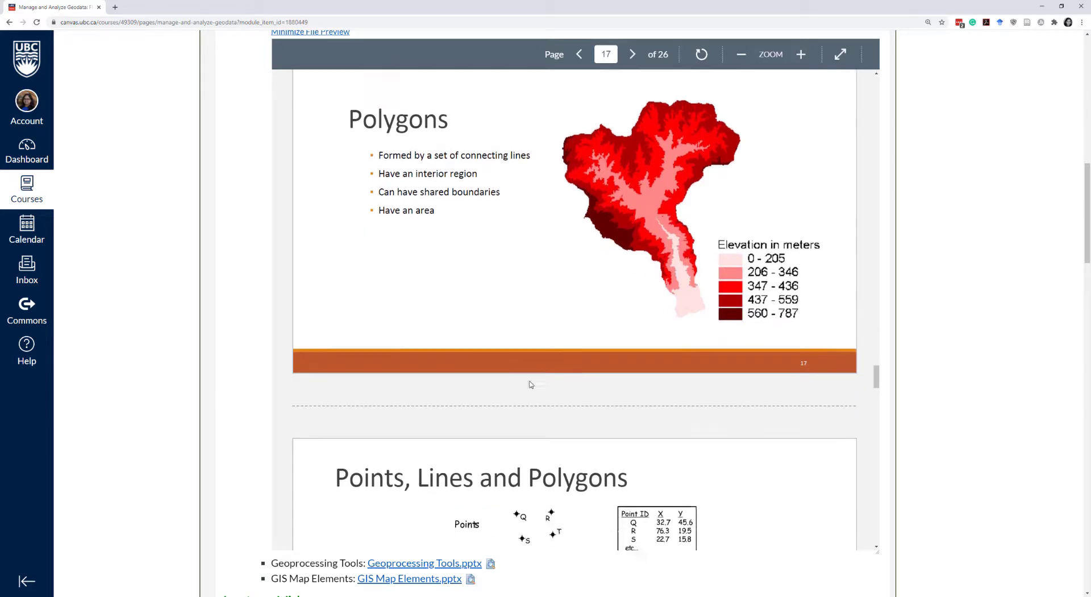
pyautogui.scroll(-1, 531, 386)
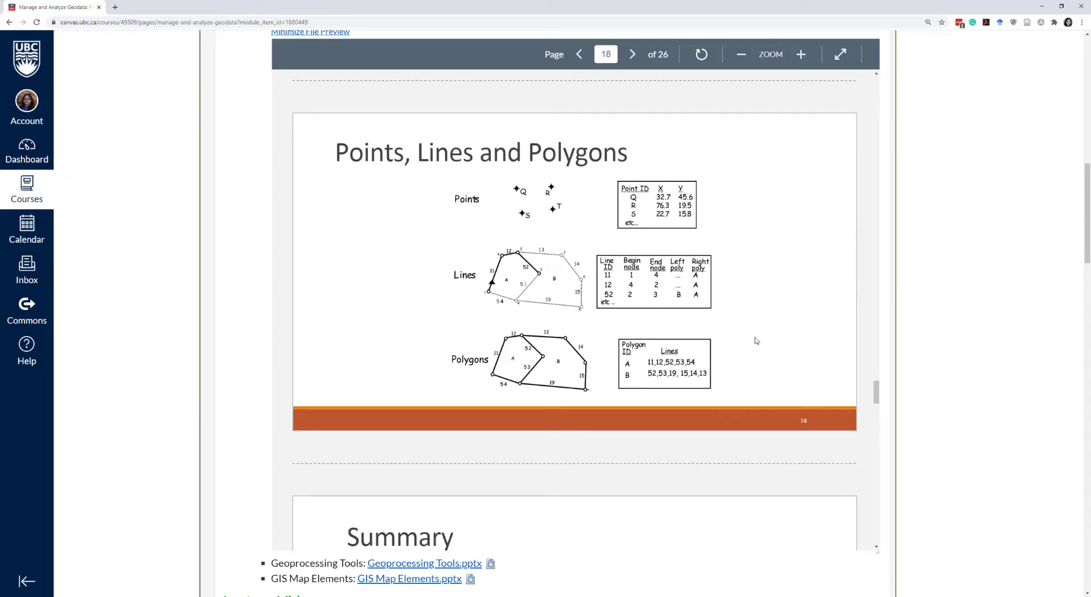
# - Return to QGIS, hide the South America layer, and view the attribute table of Ecuador_Settlements_2001
pyautogui.moveTo(219, 595)
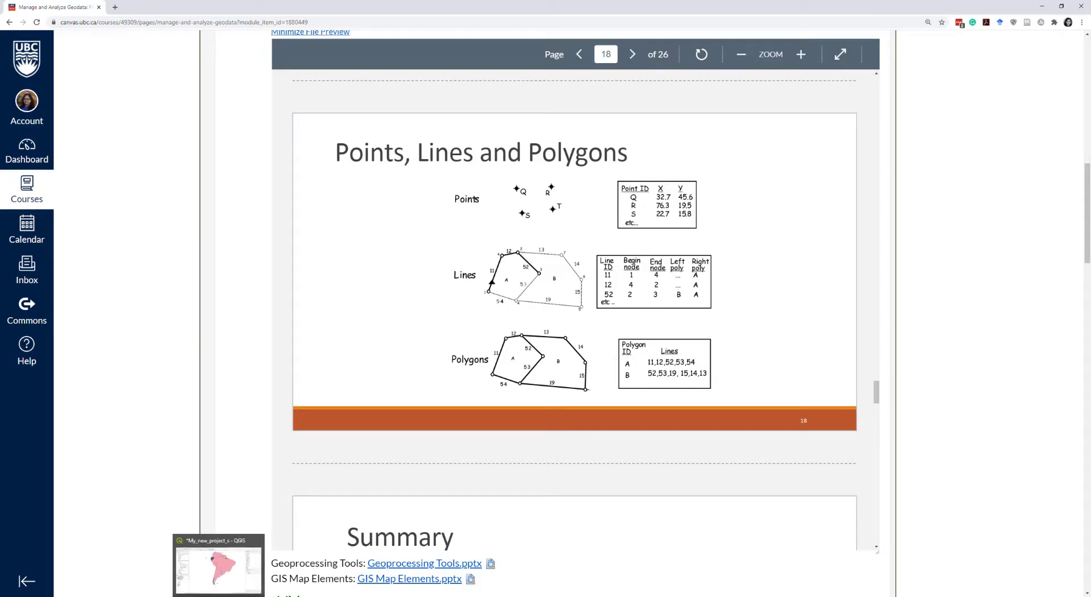
pyautogui.click(219, 569)
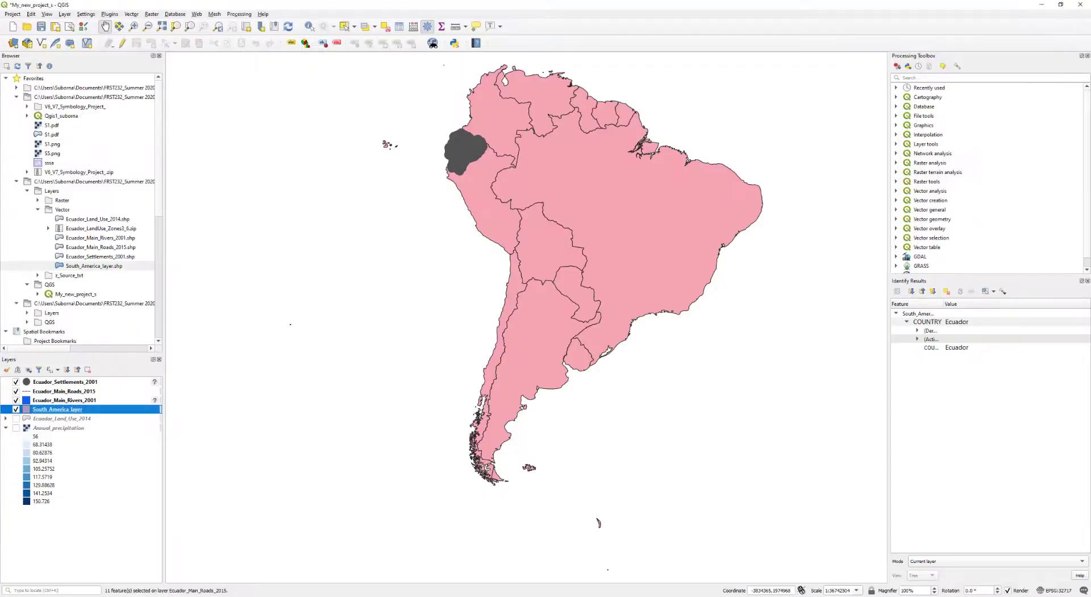
pyautogui.click(16, 409)
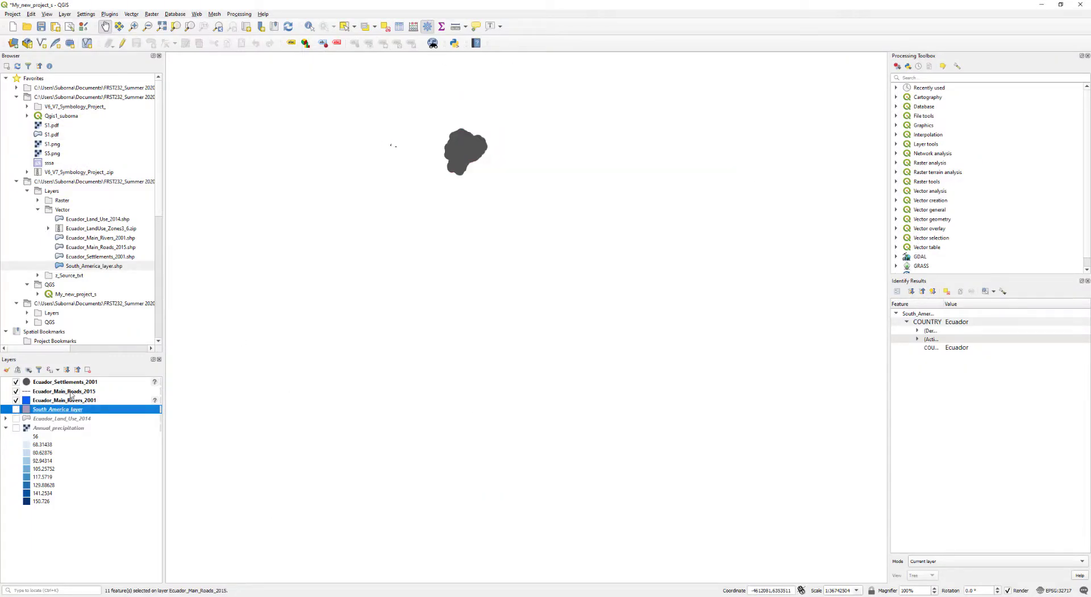
pyautogui.rightClick(70, 384)
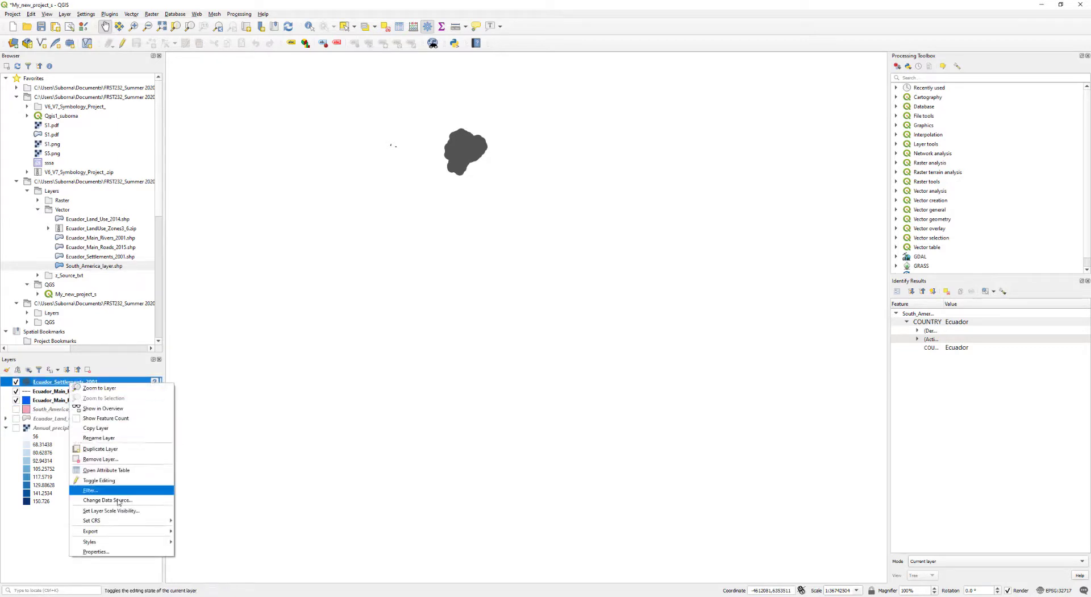
pyautogui.click(137, 473)
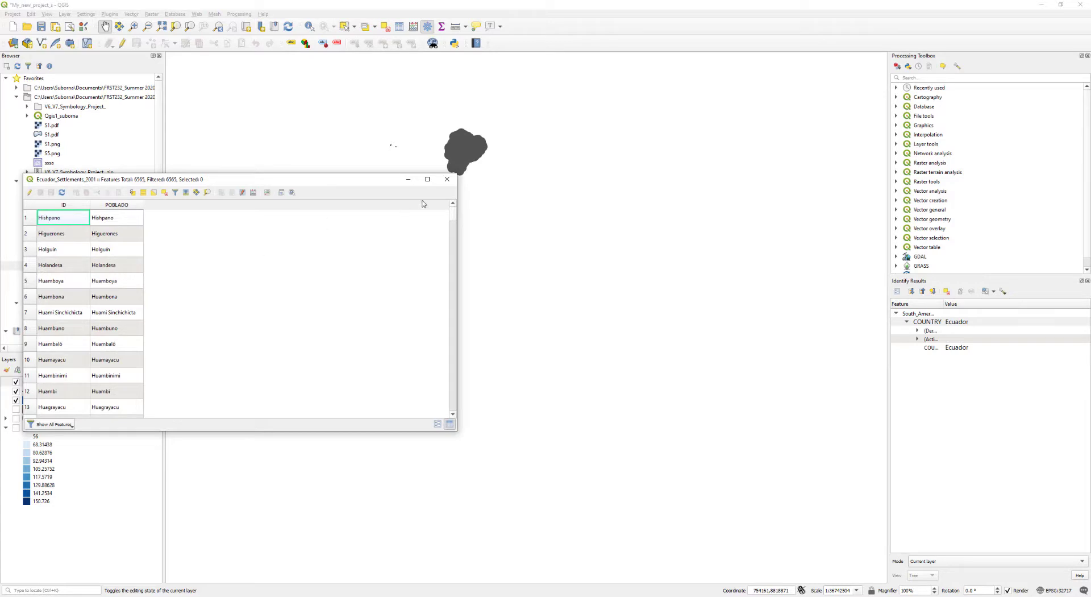
pyautogui.click(447, 179)
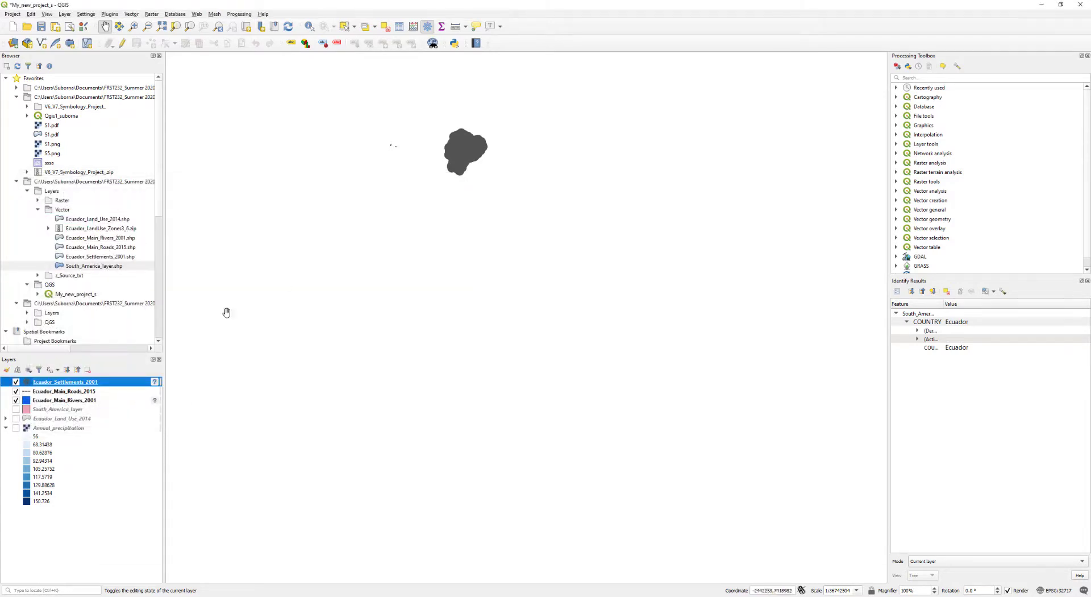
pyautogui.rightClick(91, 392)
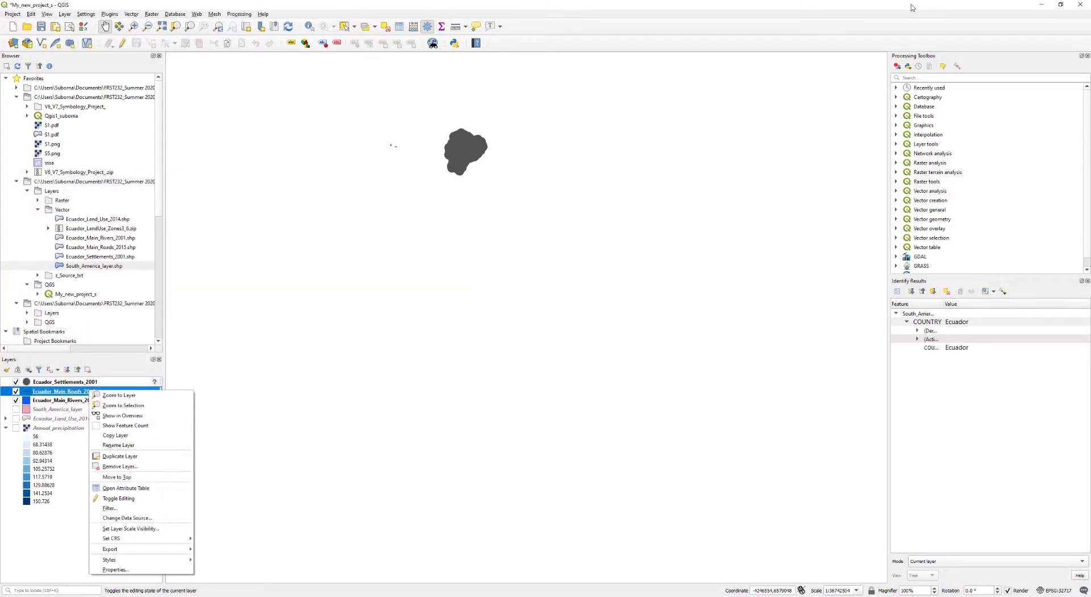
# - Minimize QGIS to return to the browser slides and review the Summary and Vector Layers slides
pyautogui.click(1045, 5)
pyautogui.click(1044, 5)
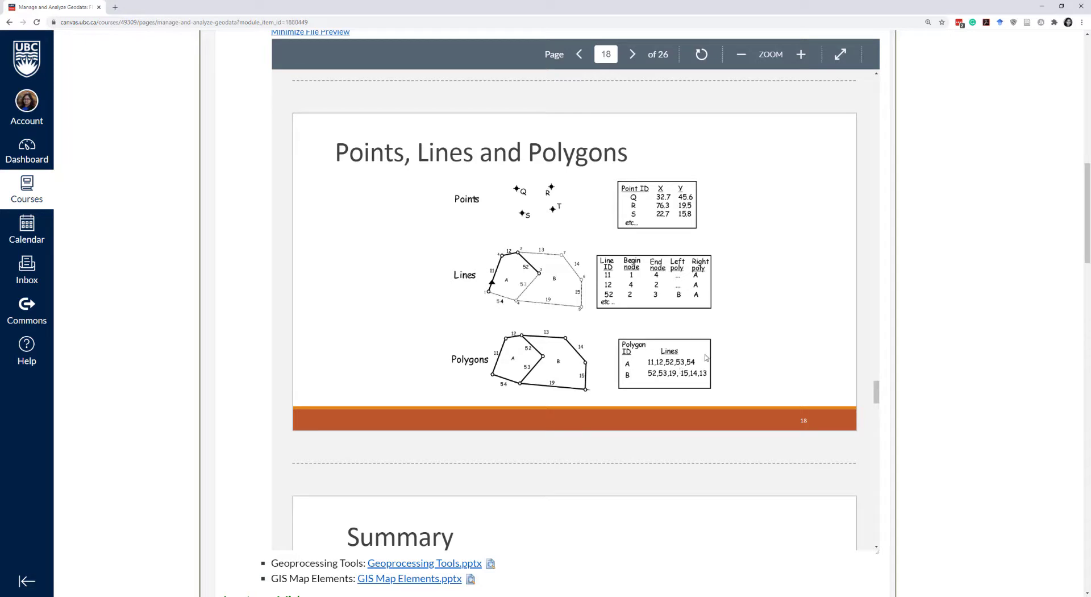
pyautogui.scroll(-1, 761, 376)
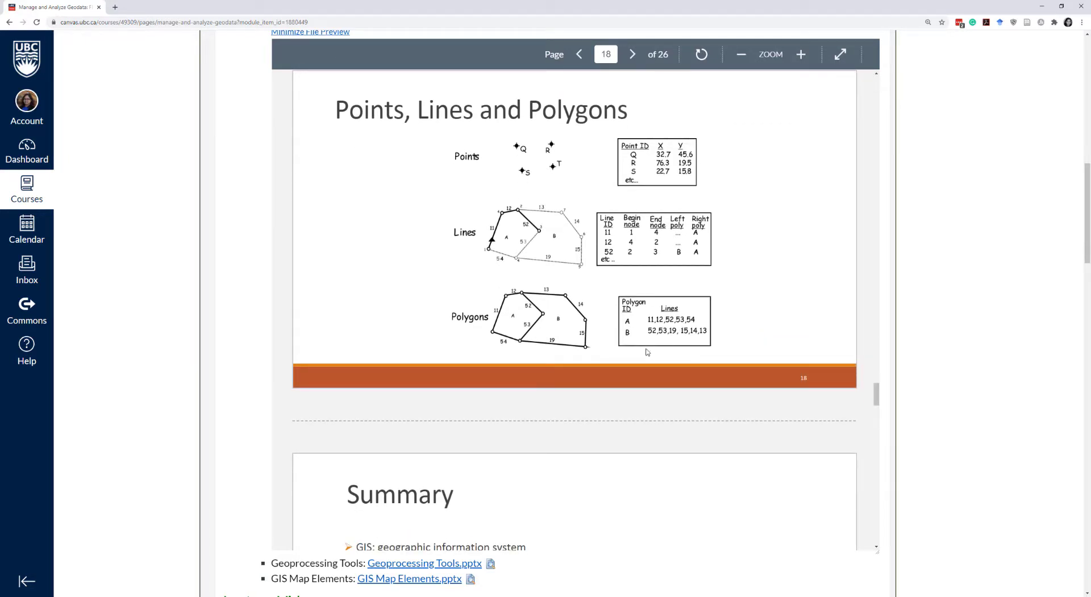
pyautogui.scroll(-5, 657, 395)
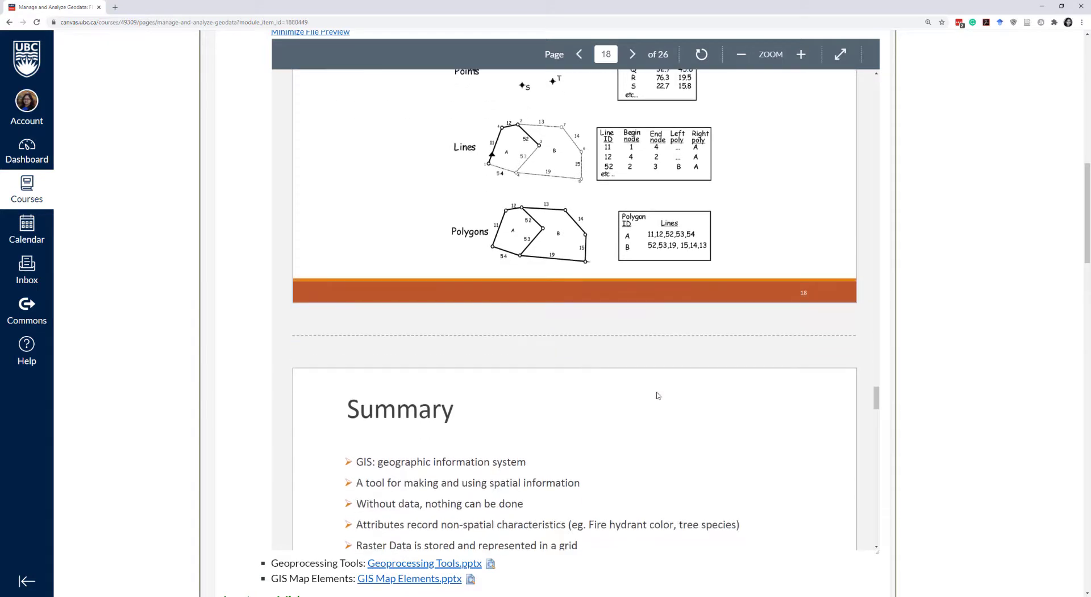
pyautogui.scroll(-6, 658, 395)
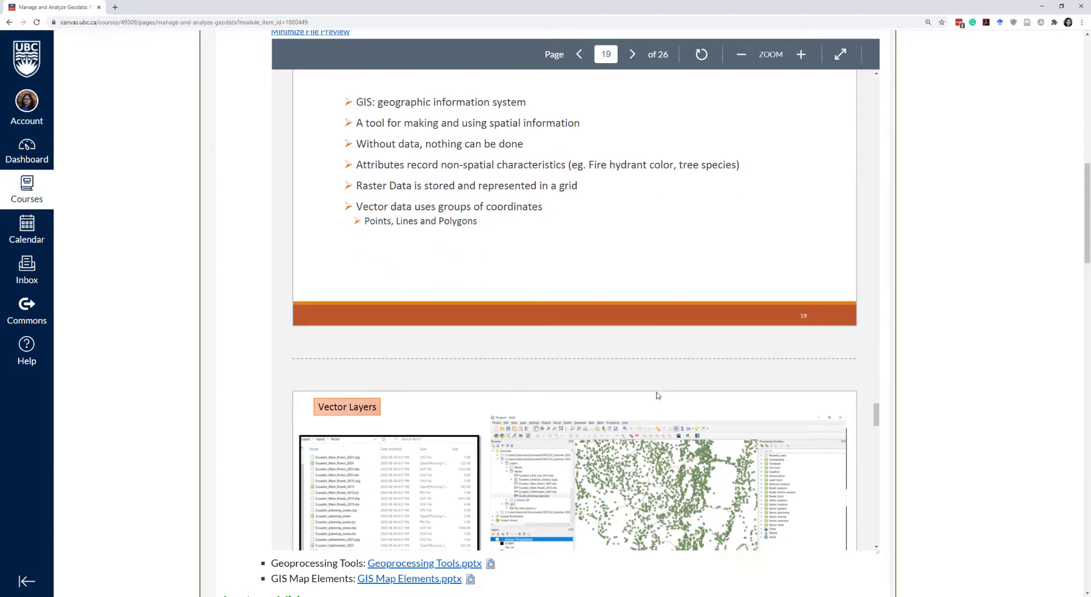
pyautogui.scroll(-2, 657, 395)
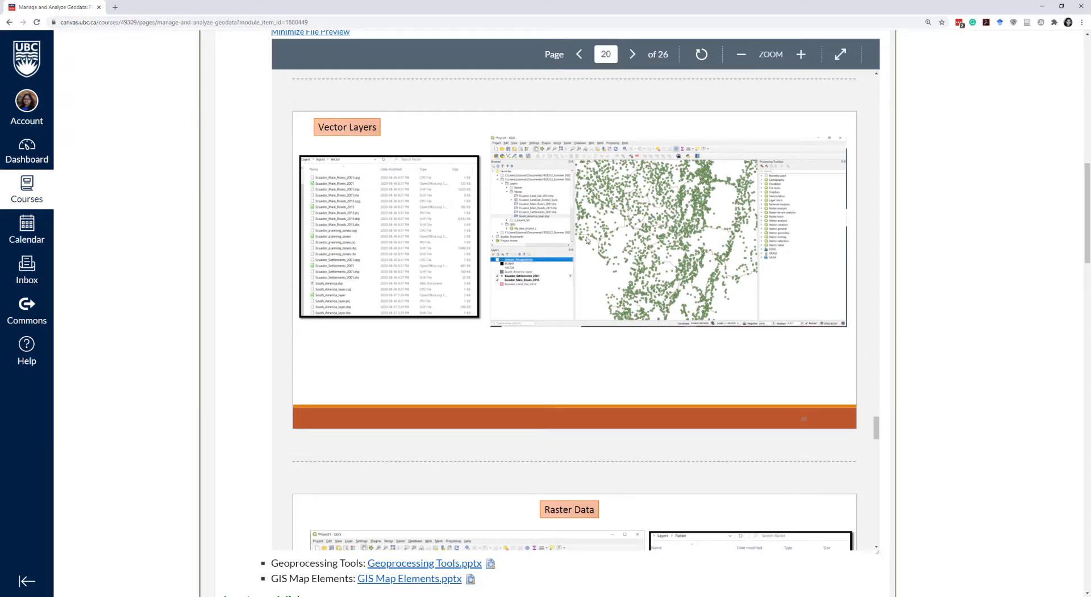
# - Review the Raster Data slide and the Data Frame slide in the lecture file
pyautogui.scroll(-5, 591, 391)
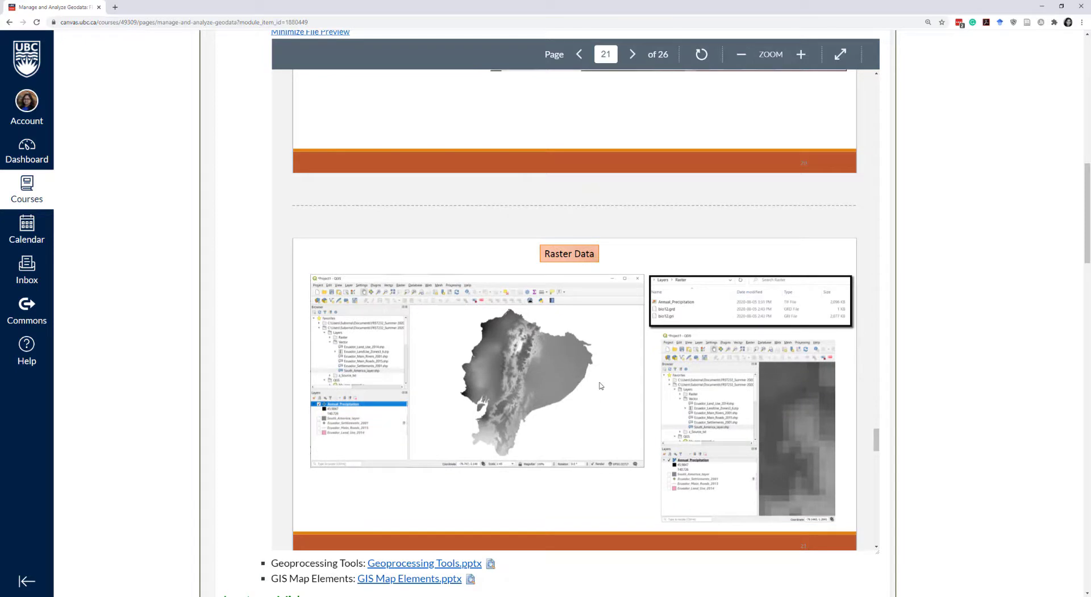
pyautogui.scroll(-1, 601, 386)
pyautogui.moveTo(218, 596)
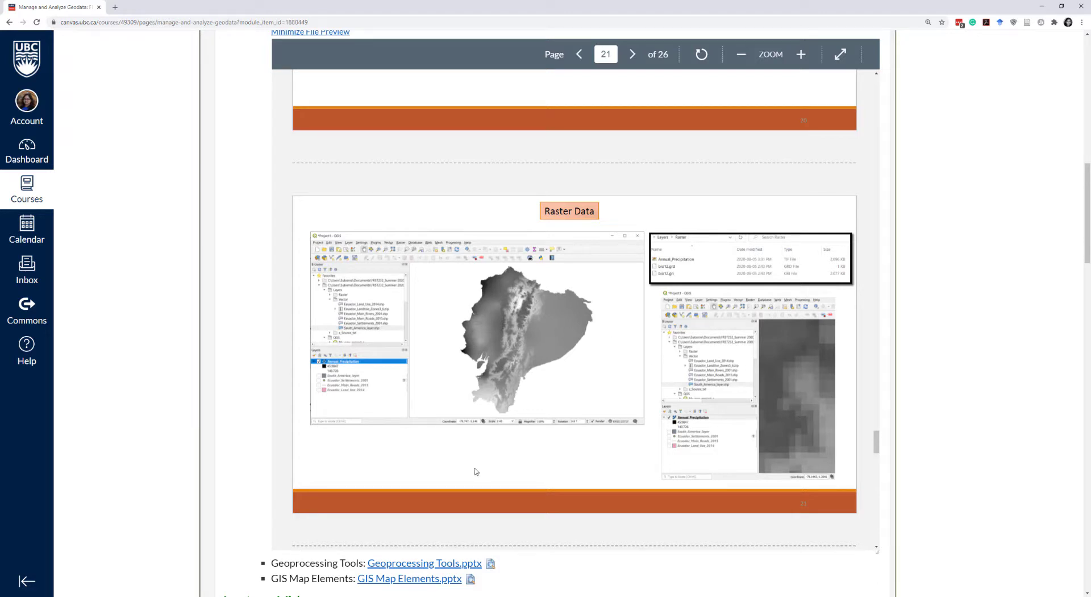
pyautogui.scroll(-3, 476, 471)
pyautogui.scroll(-5, 477, 471)
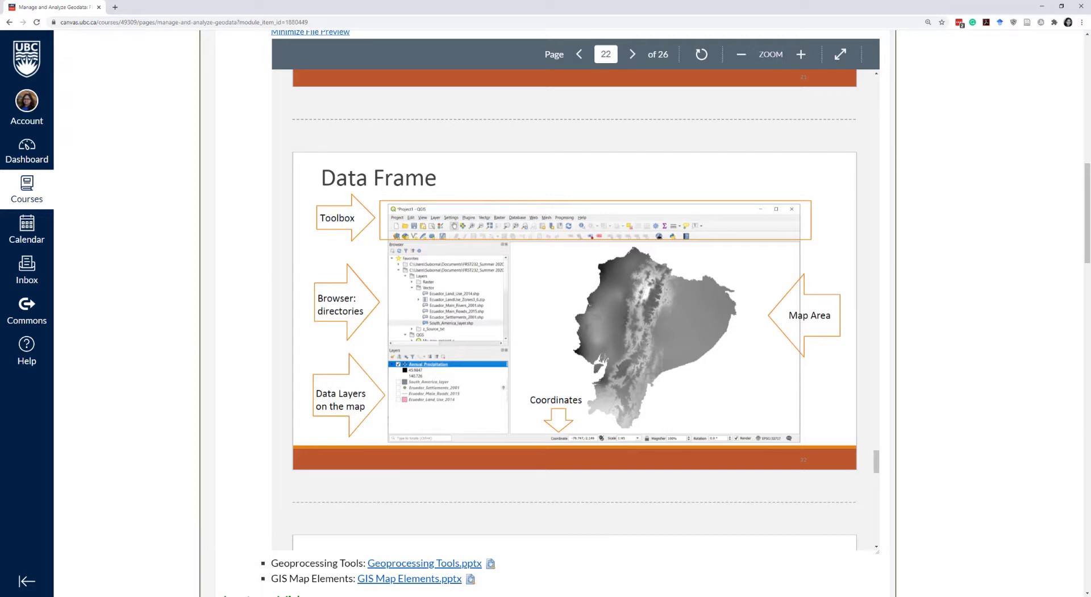
# - Return to QGIS, hide the settlements, main roads and main rivers layers, and show Annual_precipitation zoomed to its full extent
pyautogui.hotkey('alt', 'Tab')
pyautogui.scroll(-1, 463, 170)
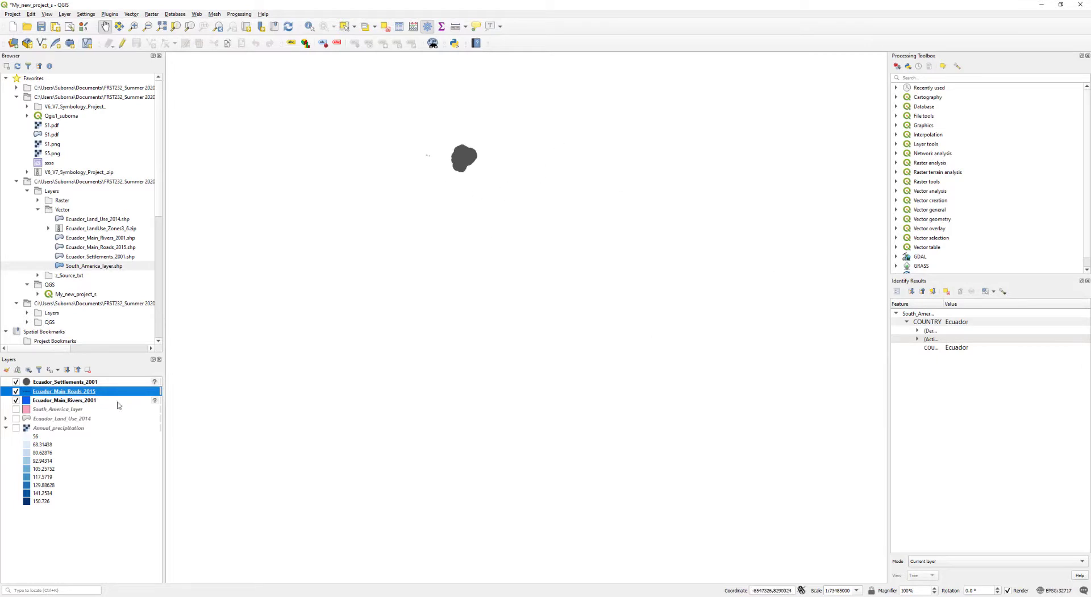
pyautogui.click(16, 400)
pyautogui.click(16, 391)
pyautogui.click(15, 381)
pyautogui.rightClick(17, 427)
pyautogui.click(16, 427)
pyautogui.rightClick(45, 428)
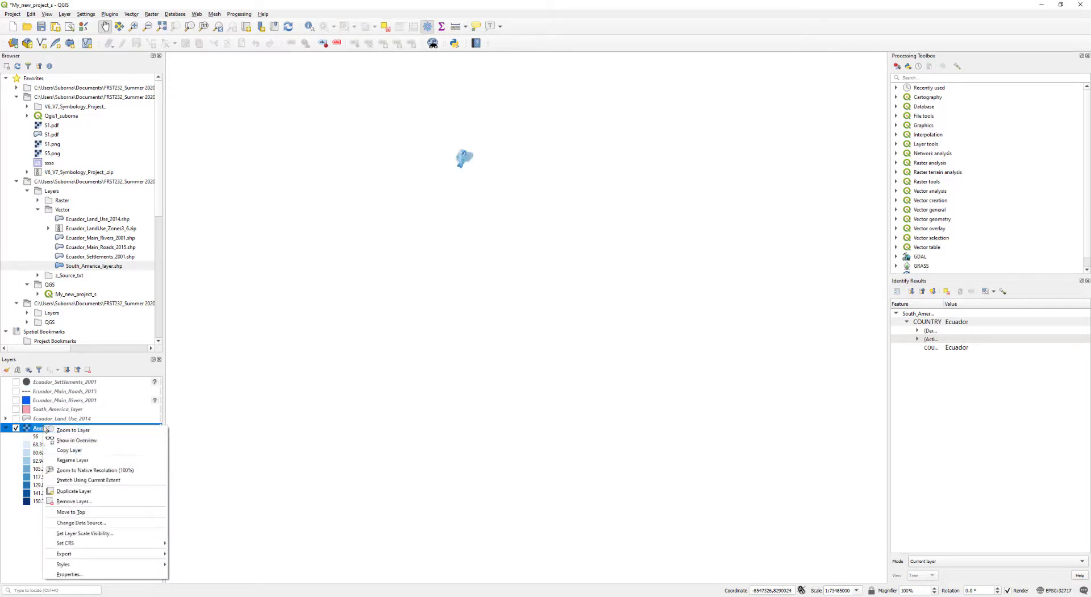
pyautogui.click(57, 436)
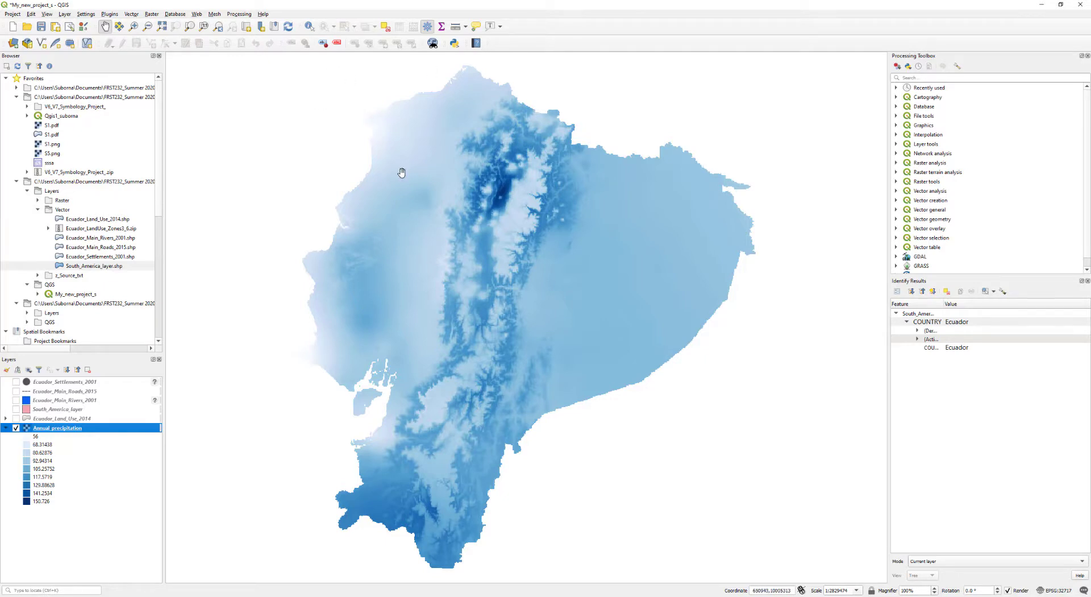
# - Inspect the raster cells of Annual_precipitation up close, and return to the layer's full extent with the Pan tool active
pyautogui.click(134, 27)
pyautogui.scroll(3, 419, 253)
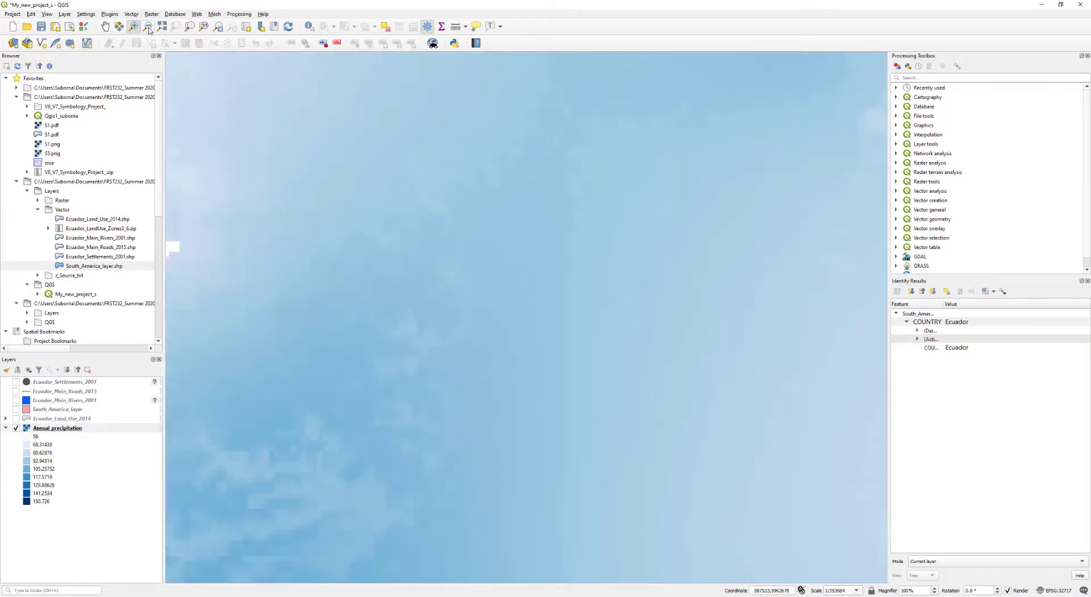
pyautogui.click(402, 195)
pyautogui.click(402, 195)
pyautogui.click(148, 27)
pyautogui.click(369, 201)
pyautogui.click(369, 201)
pyautogui.click(369, 201)
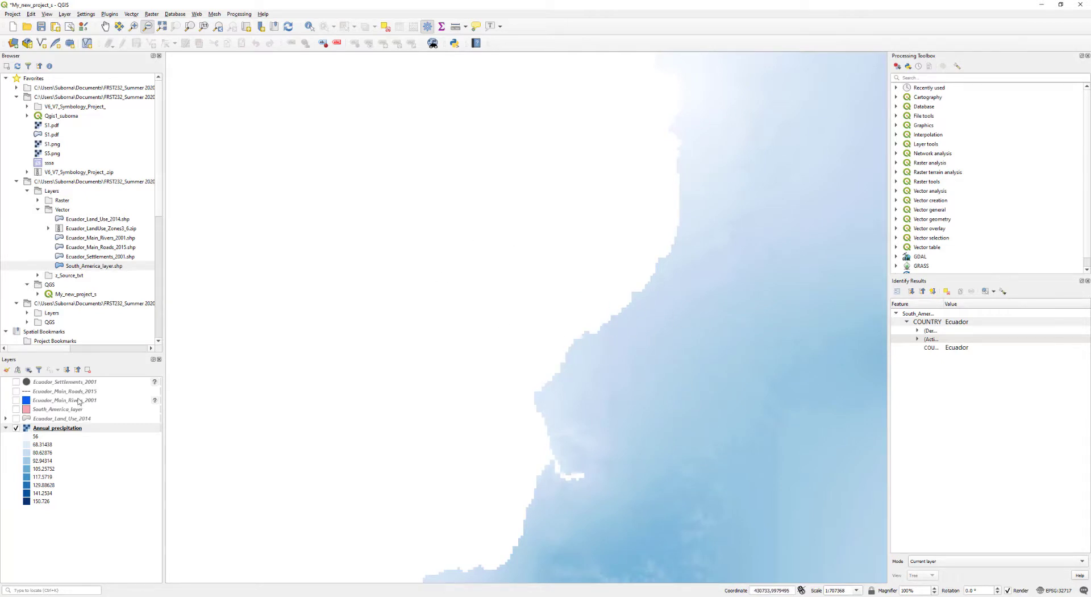
pyautogui.rightClick(61, 428)
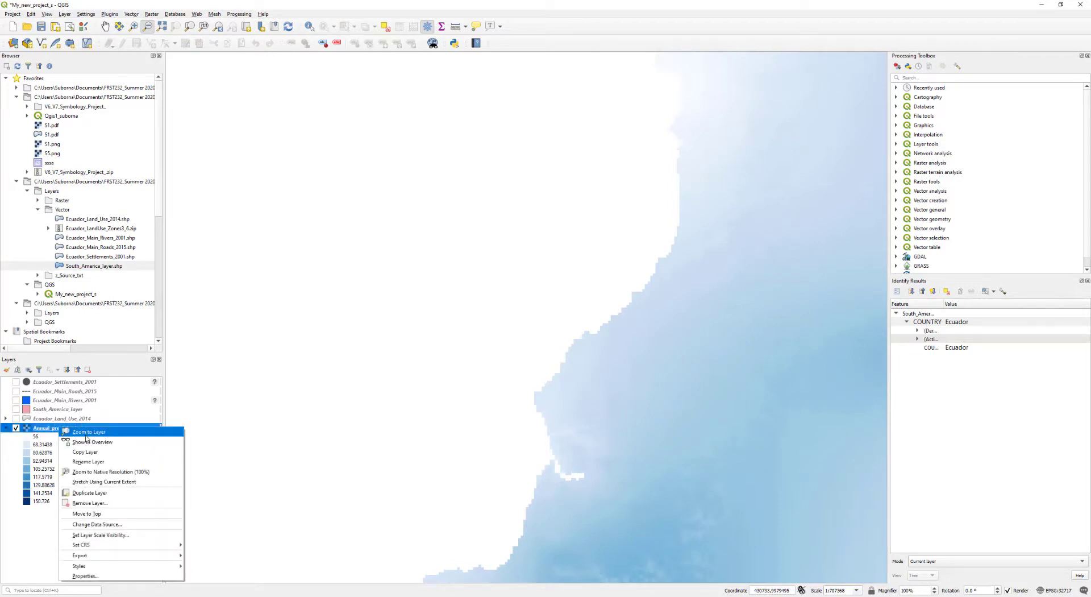
pyautogui.click(86, 434)
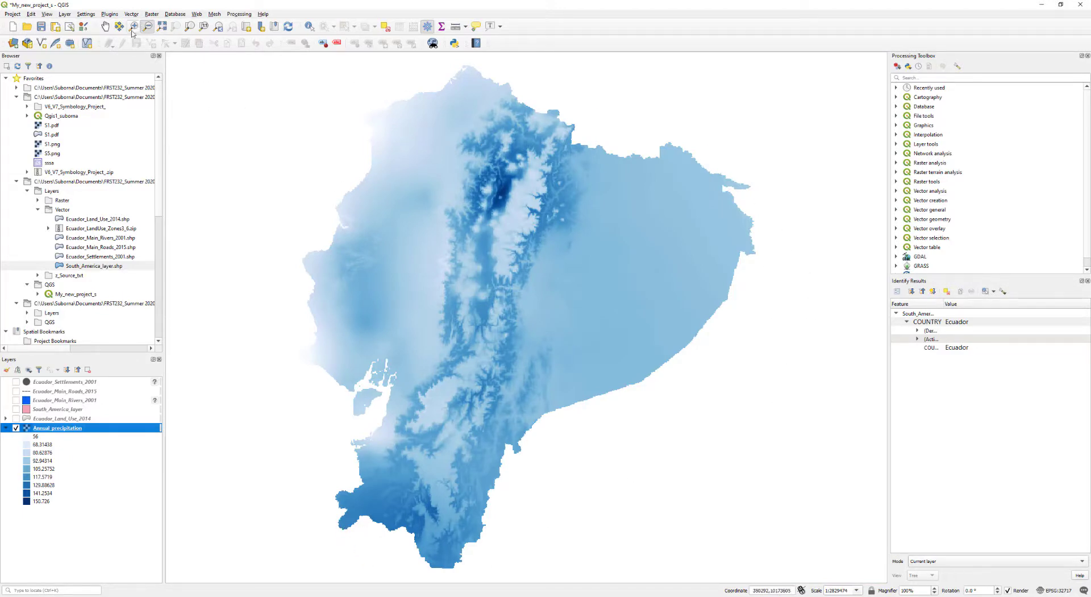
pyautogui.click(106, 27)
# - Expand the first favourite directory and its V8_Geoprocessing_InputsOnly folder
pyautogui.click(18, 88)
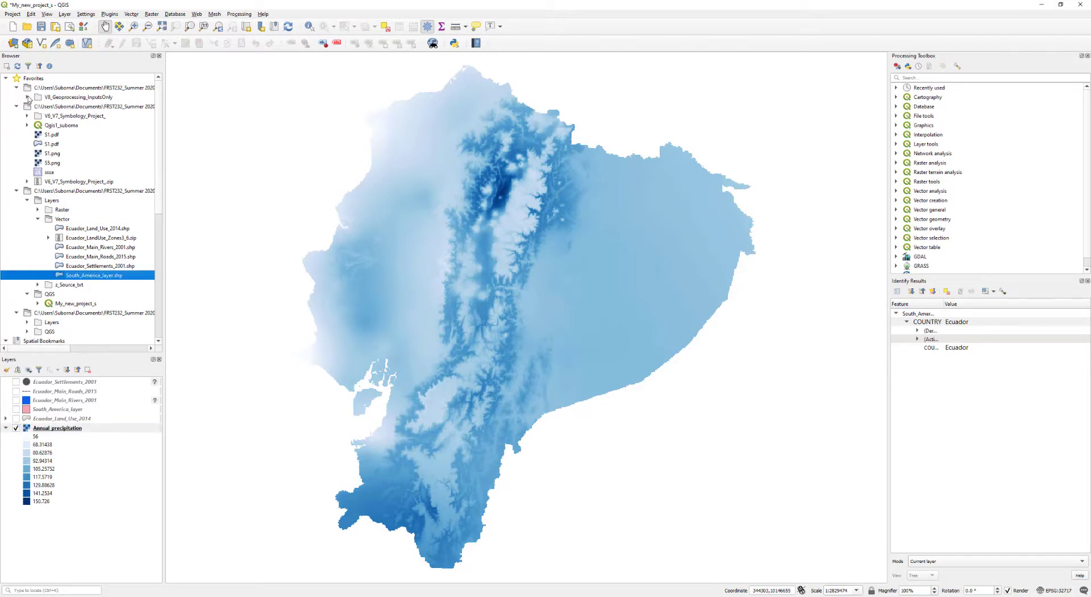
pyautogui.click(27, 97)
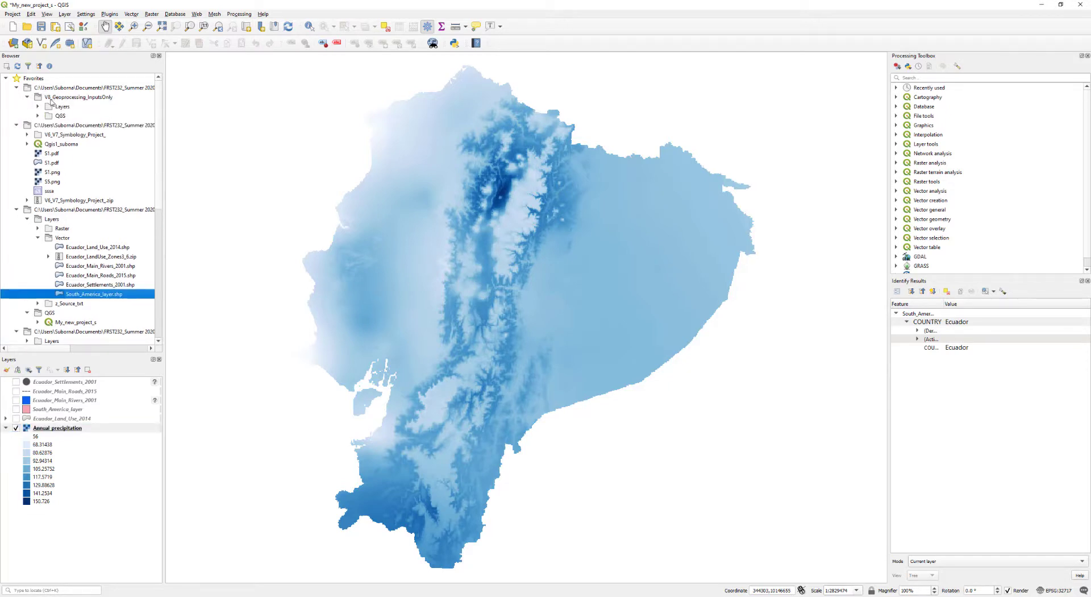
# - Browse to the V6_V7_Symbology_Project folder for adding a favourite directory, and close the dialog without adding it
pyautogui.click(37, 81)
pyautogui.rightClick(37, 81)
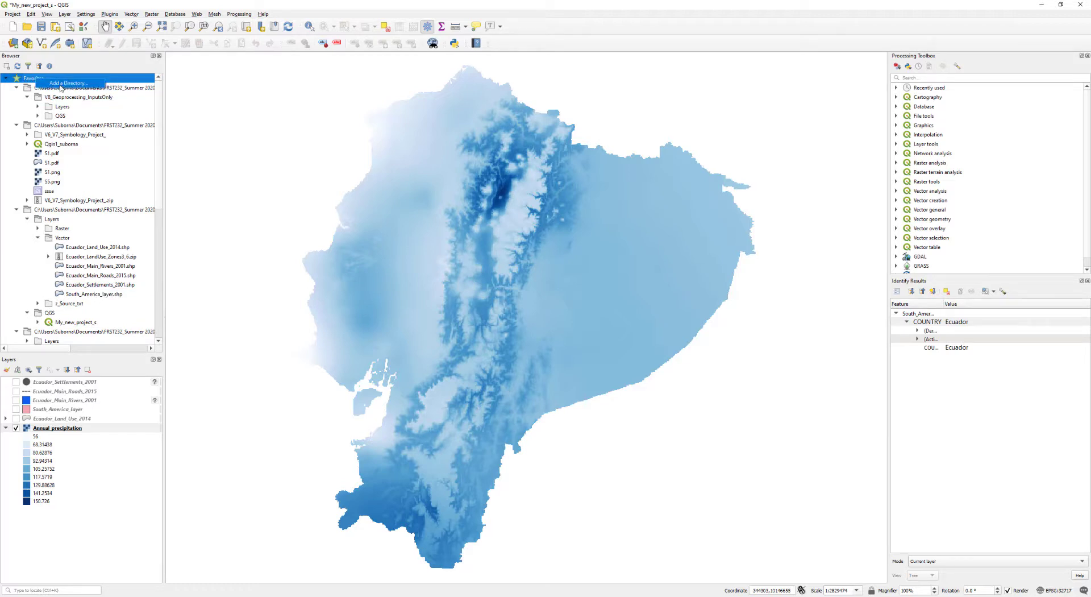
pyautogui.rightClick(32, 78)
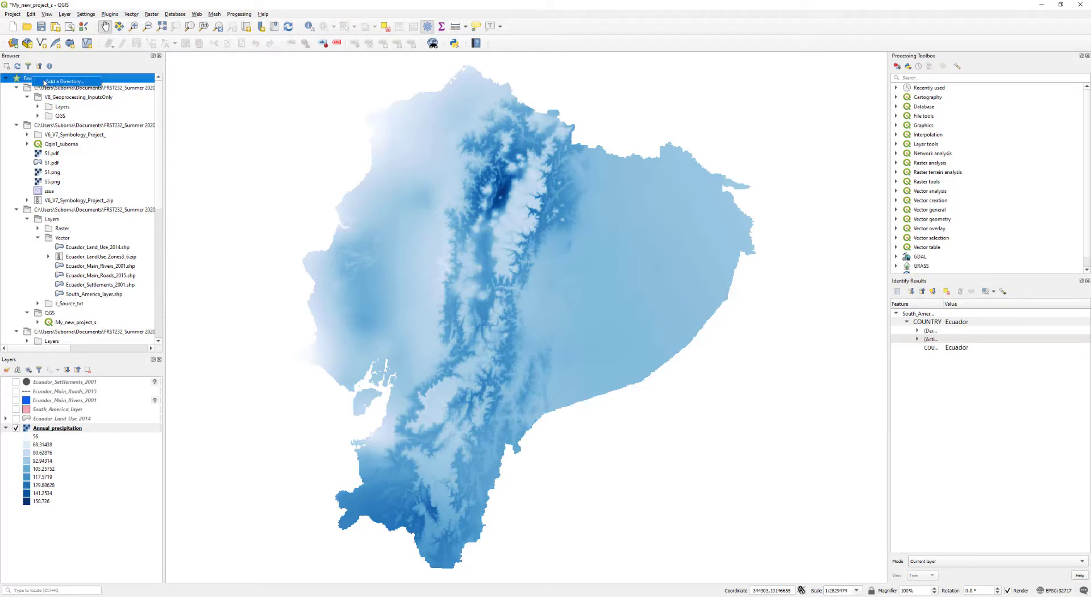
pyautogui.click(43, 82)
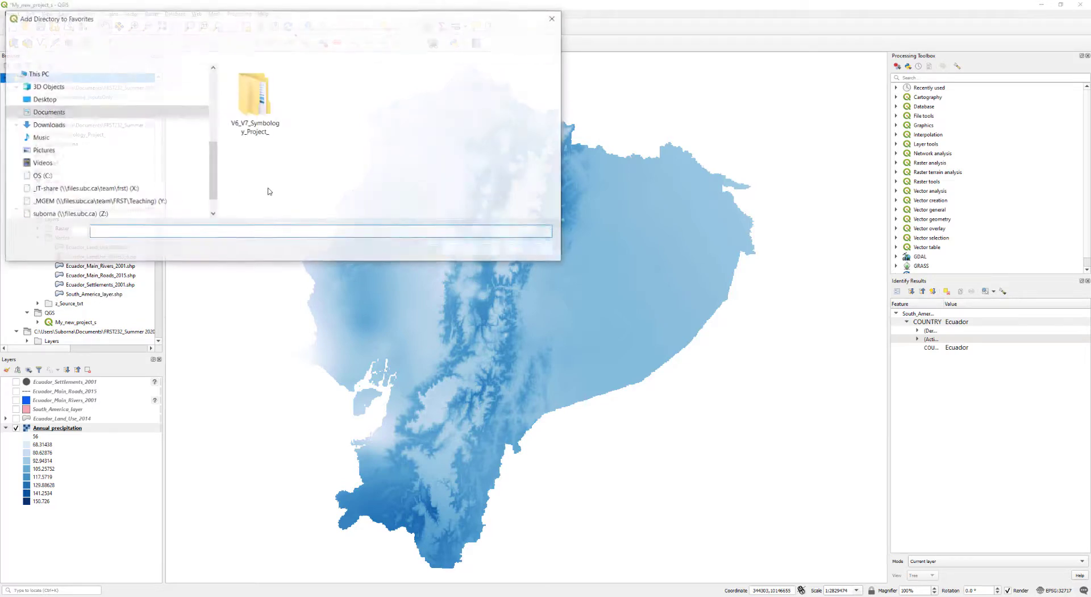
pyautogui.doubleClick(248, 131)
pyautogui.click(246, 91)
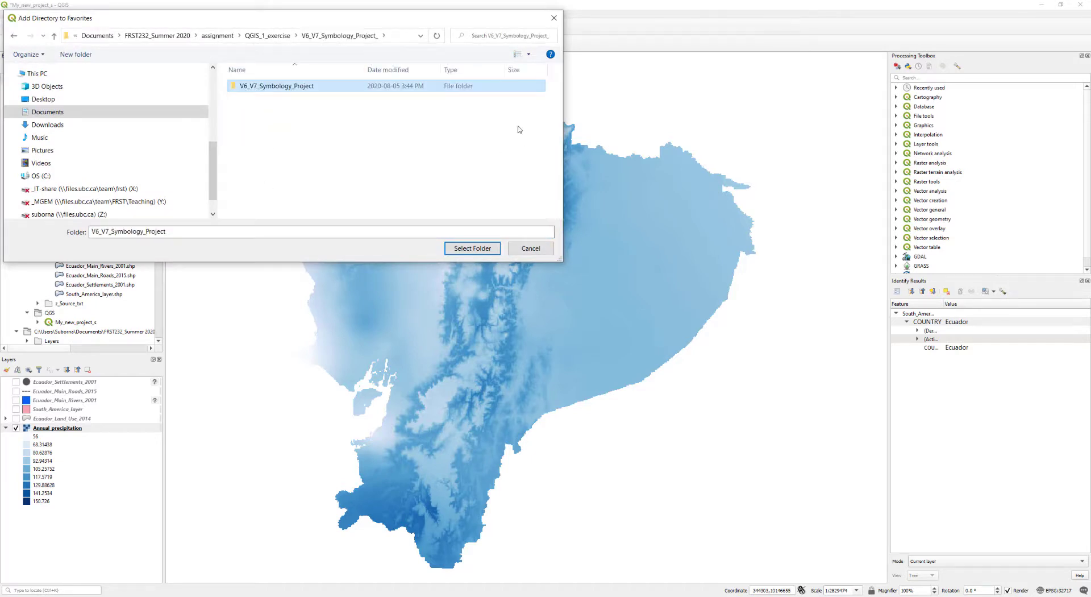
pyautogui.click(553, 21)
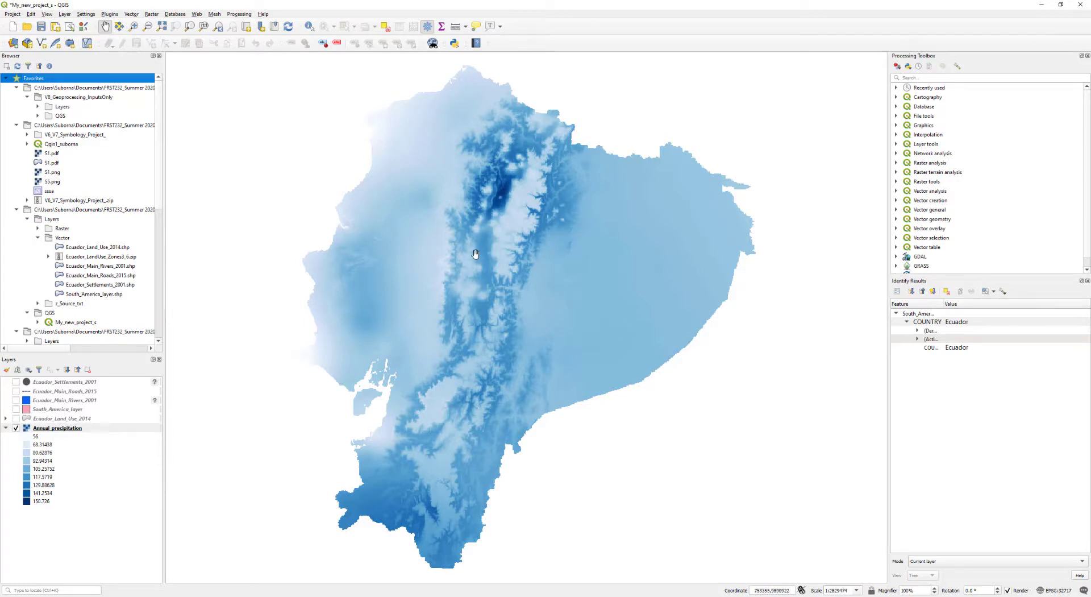
# - Briefly display Ecuador_Land_Use_2014 and South_America_layer over the precipitation raster, hiding each one again
pyautogui.click(16, 419)
pyautogui.click(16, 418)
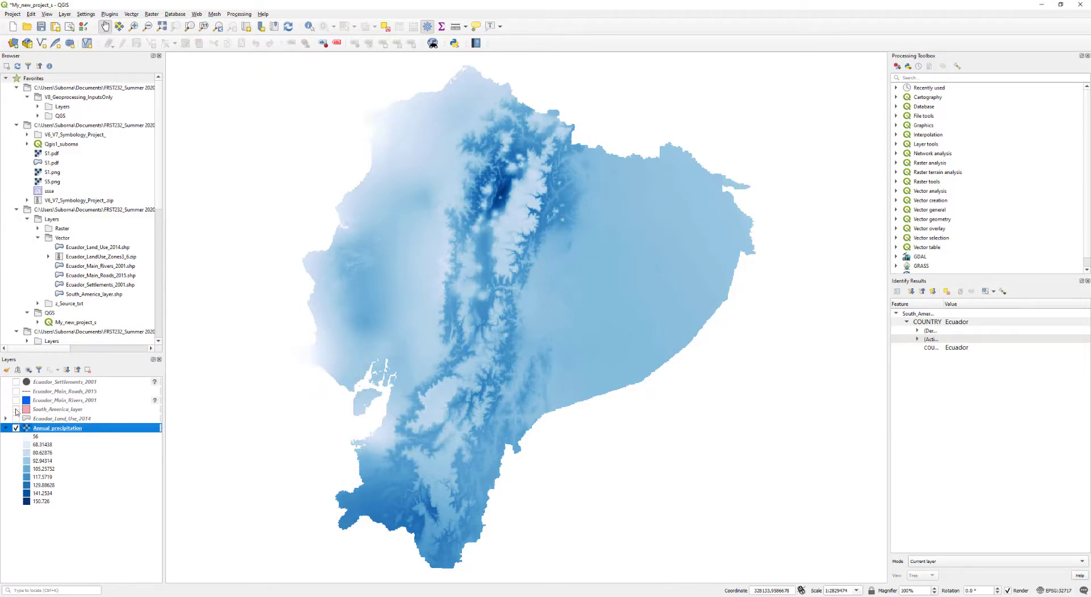
pyautogui.click(15, 410)
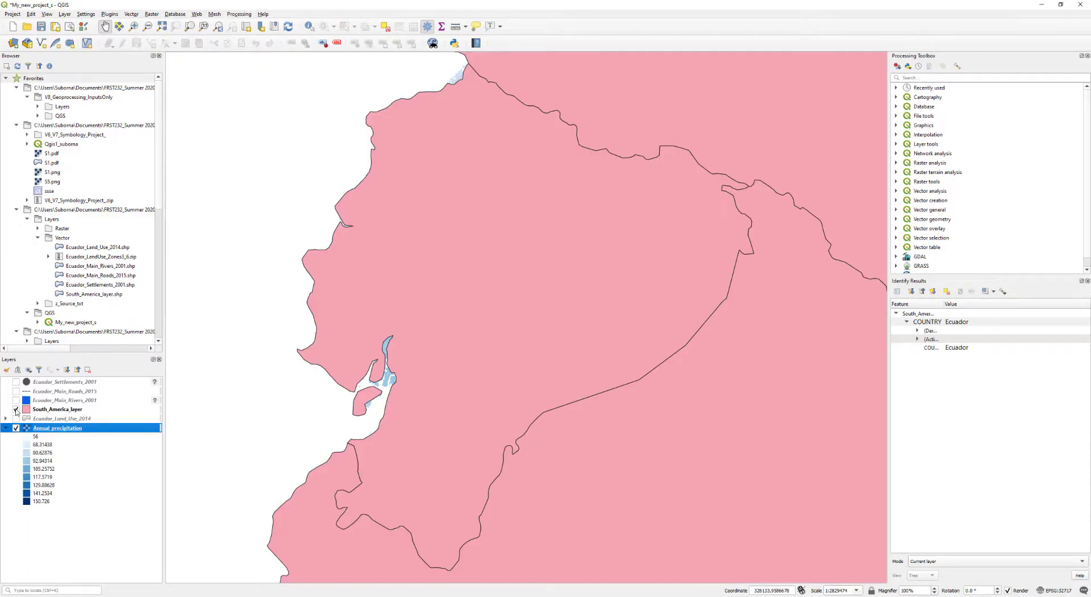
pyautogui.click(16, 410)
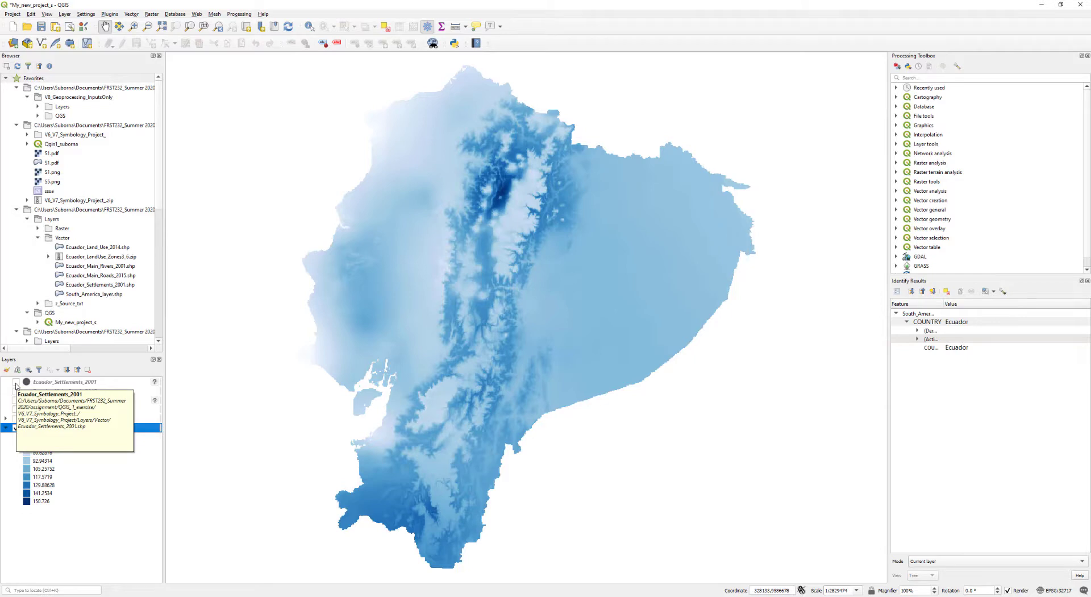
# - Show Ecuador_Settlements_2001, move it beneath Annual_precipitation in the drawing order, and move it back directly above that raster
pyautogui.click(16, 383)
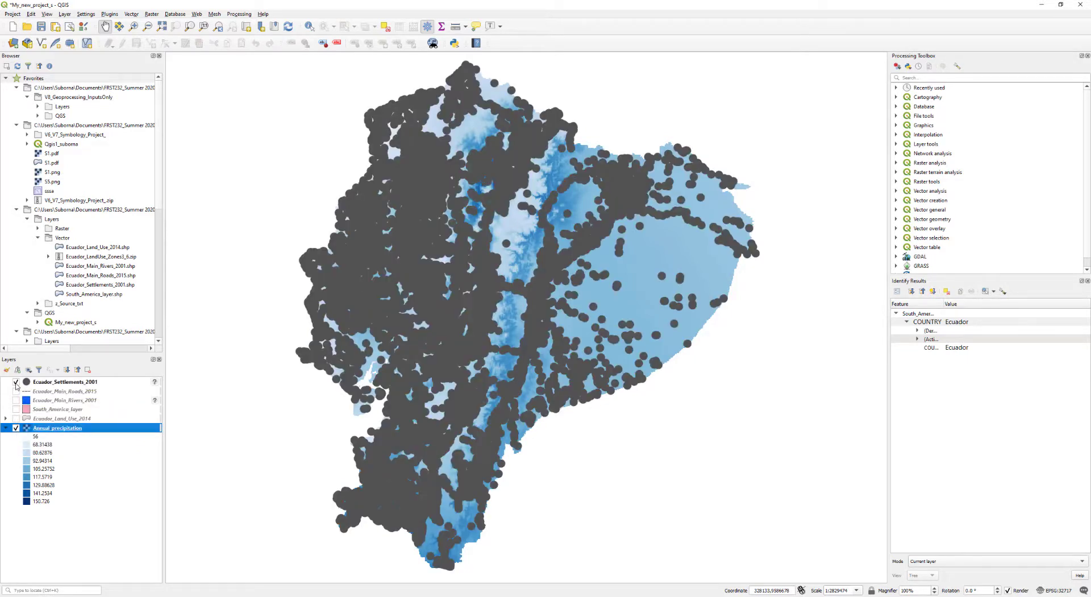
pyautogui.moveTo(60, 384); pyautogui.dragTo(54, 518)
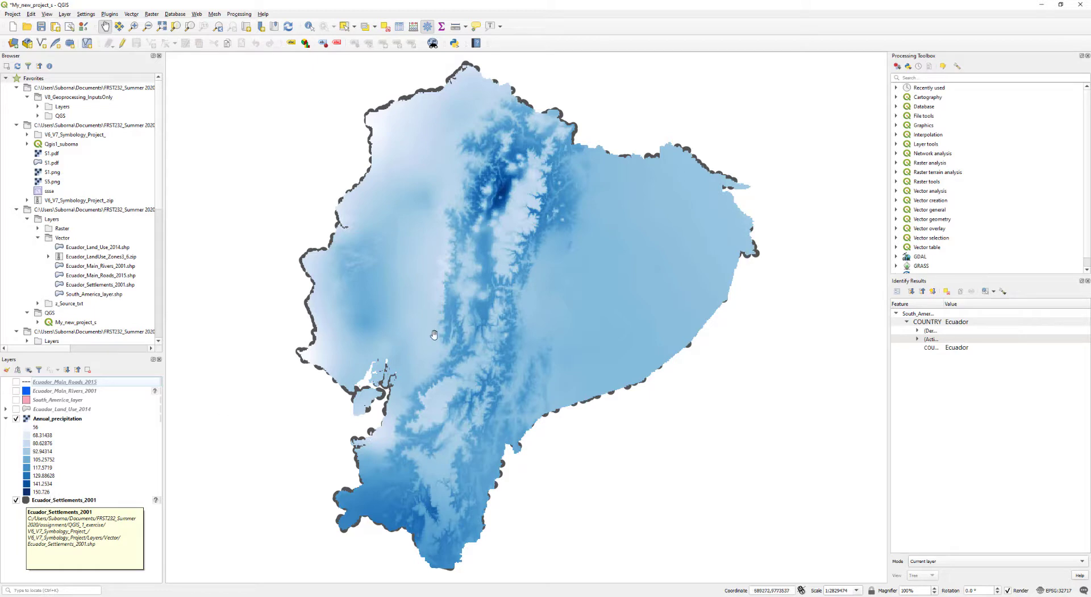
pyautogui.moveTo(37, 504); pyautogui.dragTo(41, 420)
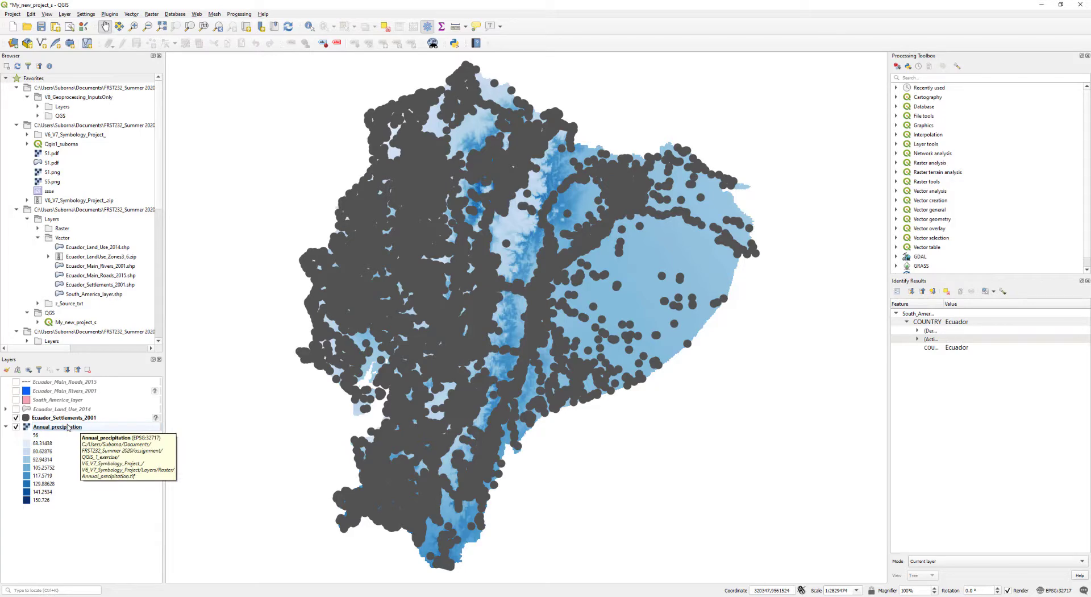
# - Set the marker size of Ecuador_Settlements_2001 to 2 millimeters and apply the symbology
pyautogui.click(26, 420)
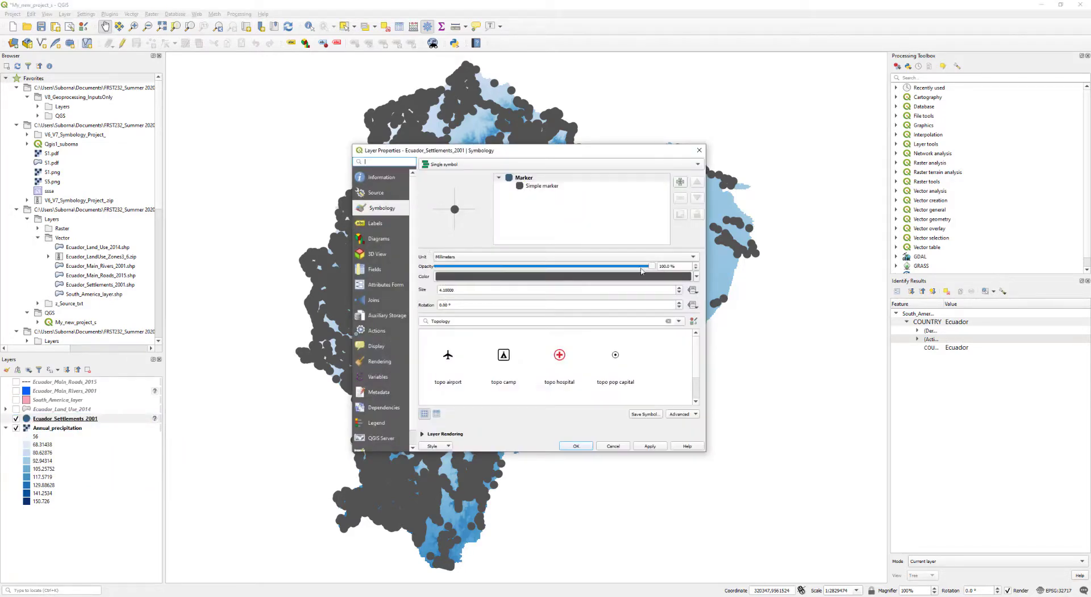
pyautogui.moveTo(452, 289); pyautogui.dragTo(439, 293)
pyautogui.write('2')
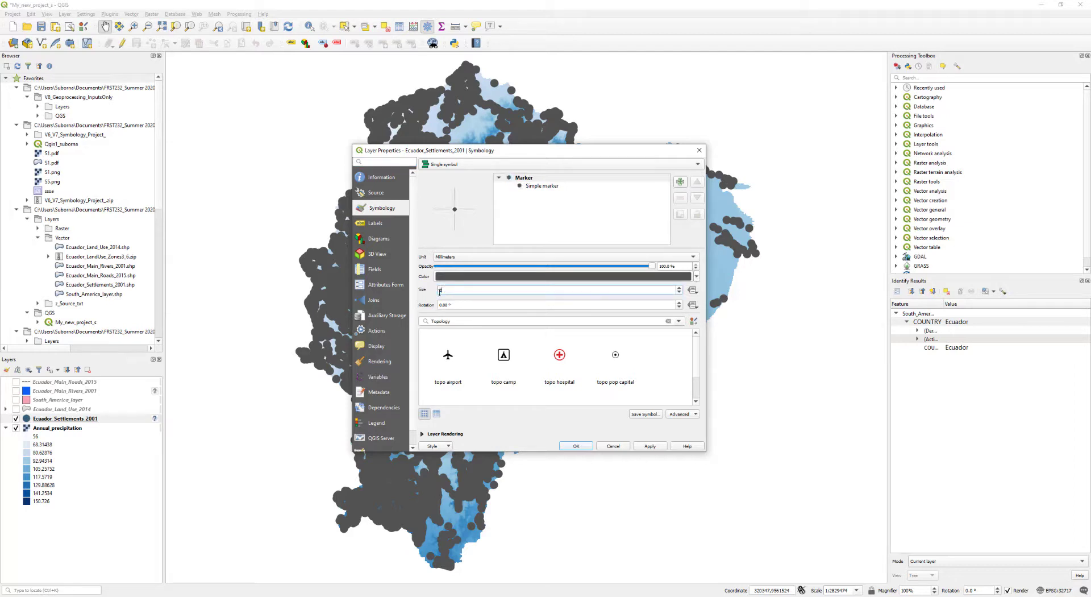
pyautogui.click(572, 445)
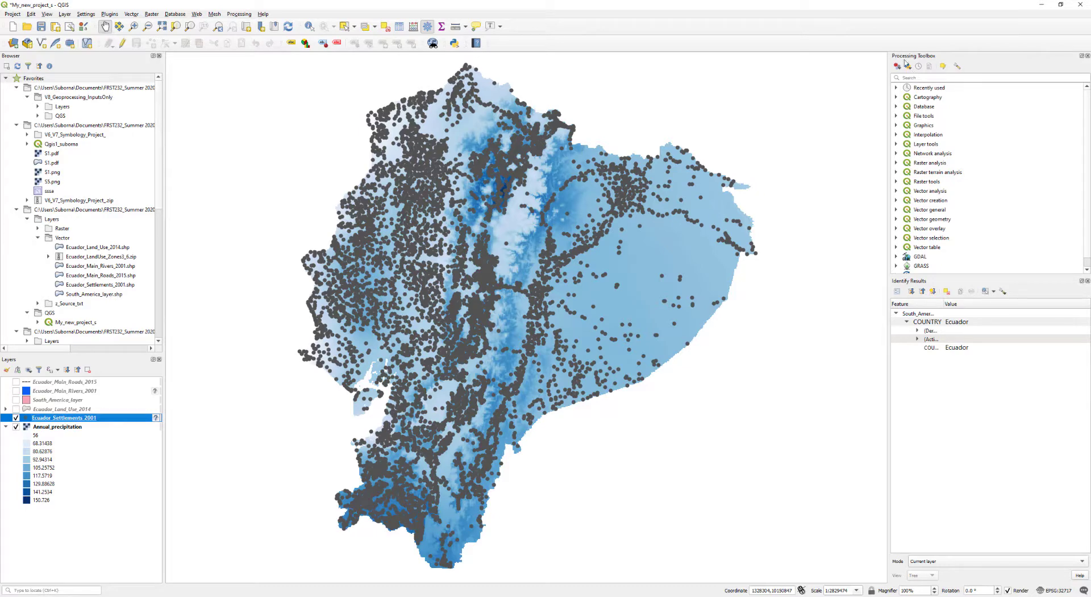
# - Close the Processing Toolbox and Identify Results, and reopen the Processing Toolbox
pyautogui.click(1088, 55)
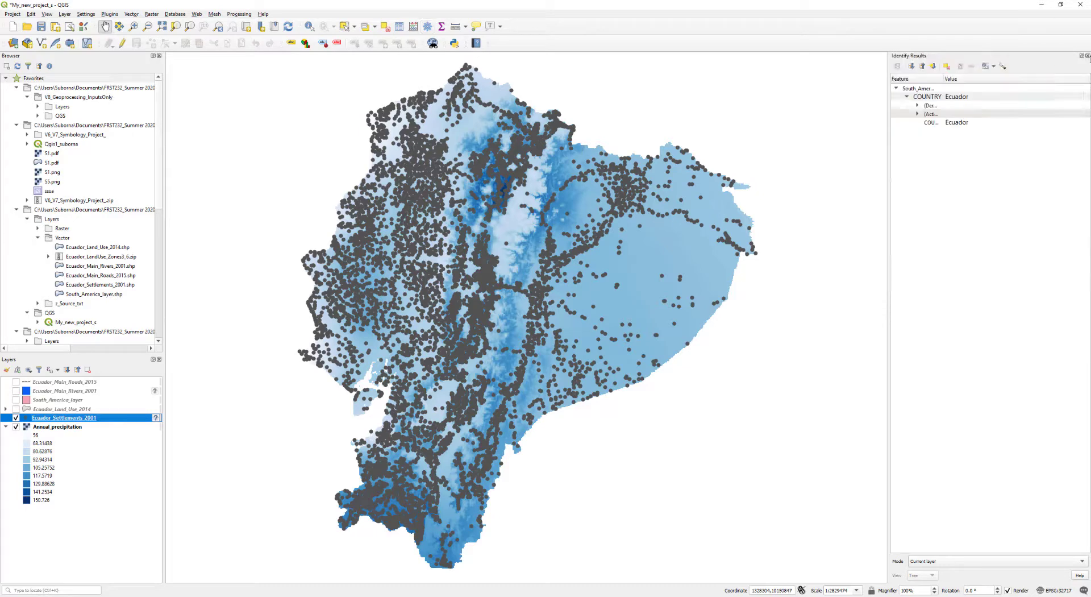
pyautogui.click(1087, 55)
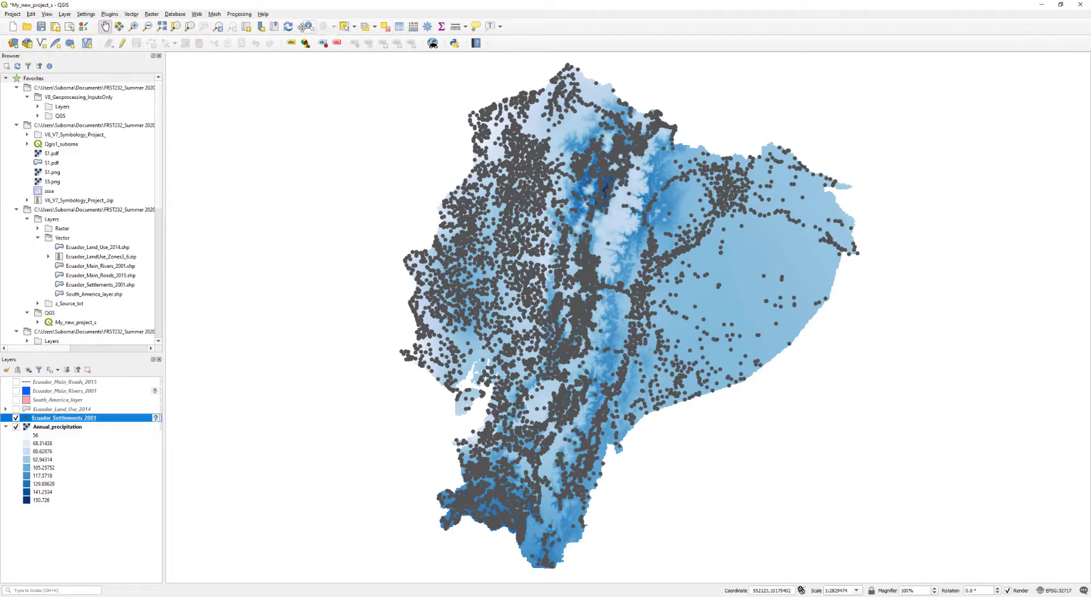
pyautogui.click(240, 15)
pyautogui.moveTo(177, 17)
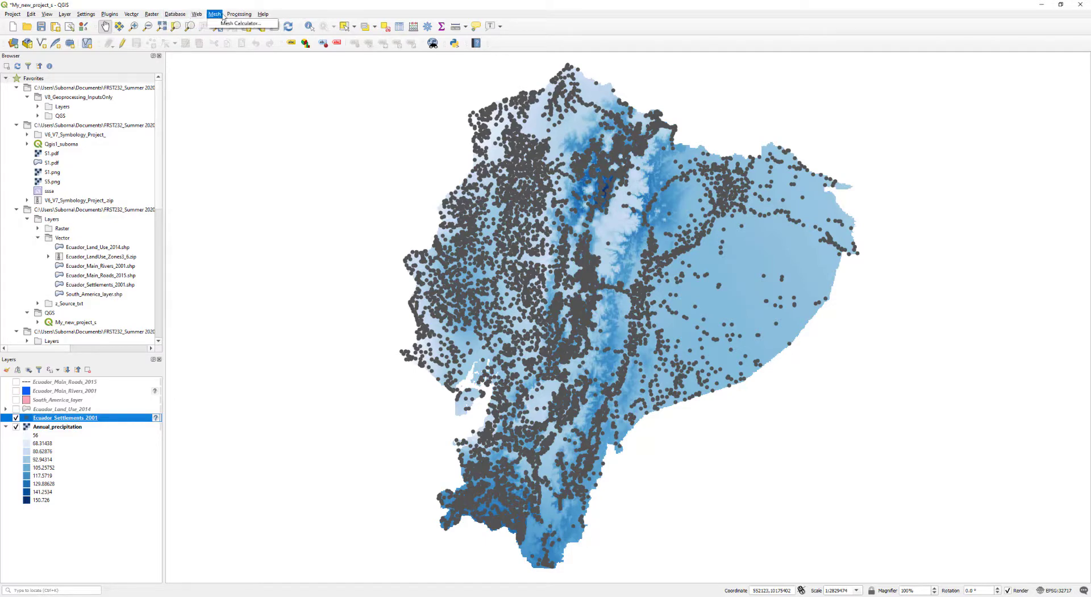
pyautogui.click(247, 23)
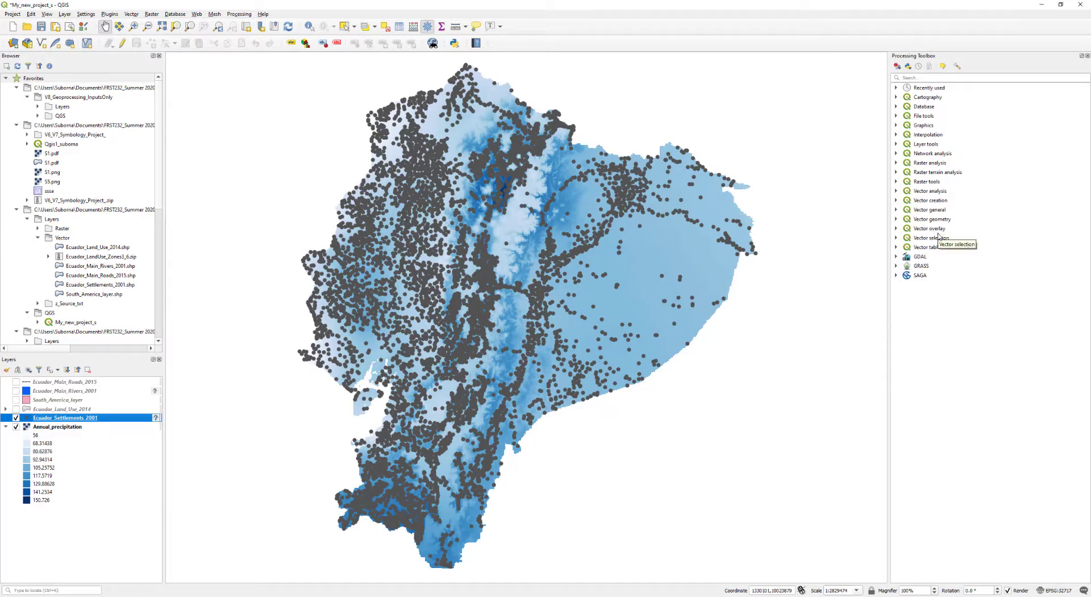
# - Expand the Vector geometry tools and examine the available raster tools and vector geoprocessing tools
pyautogui.click(896, 220)
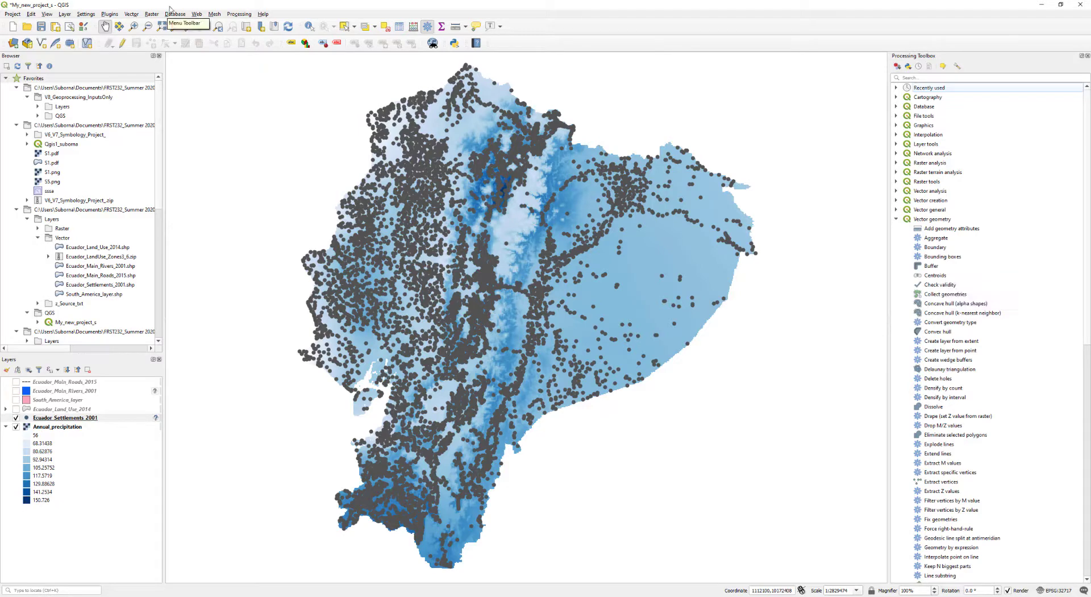
pyautogui.click(238, 14)
pyautogui.click(238, 14)
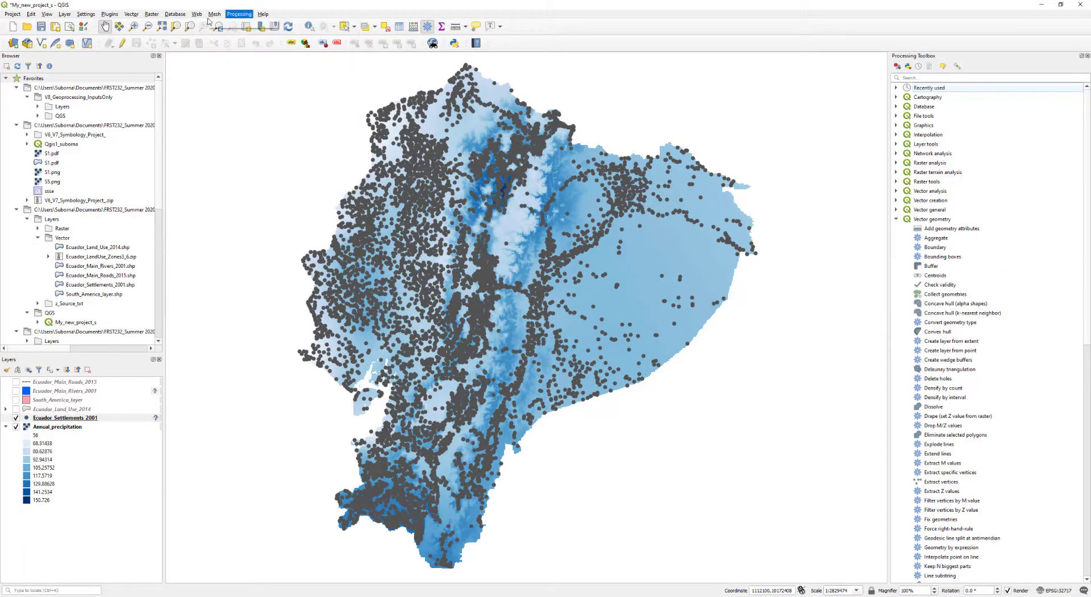
pyautogui.click(152, 14)
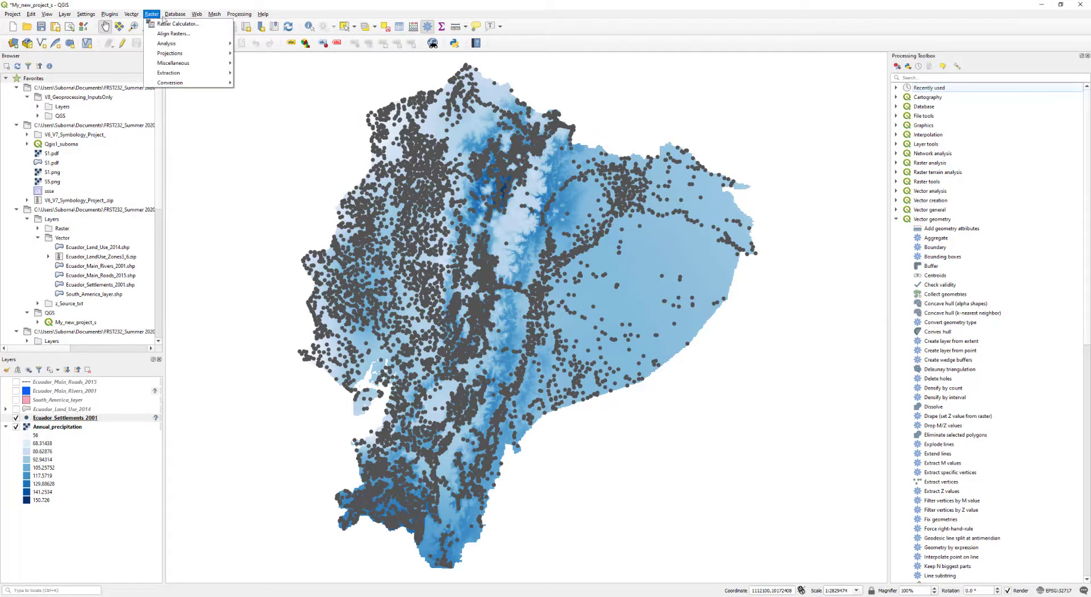
pyautogui.moveTo(131, 17)
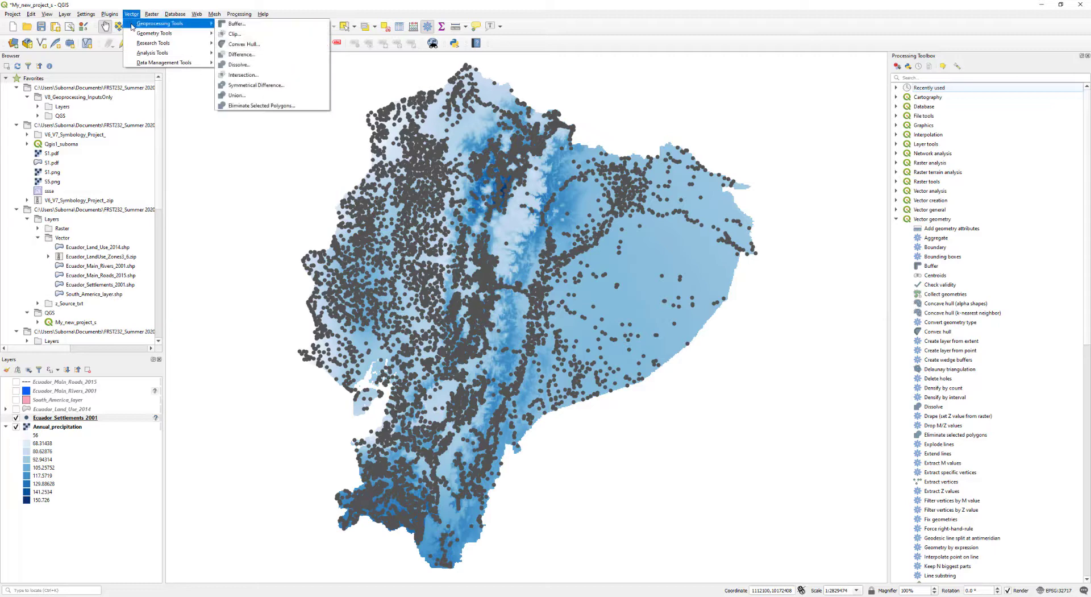
pyautogui.moveTo(141, 65)
pyautogui.click(967, 78)
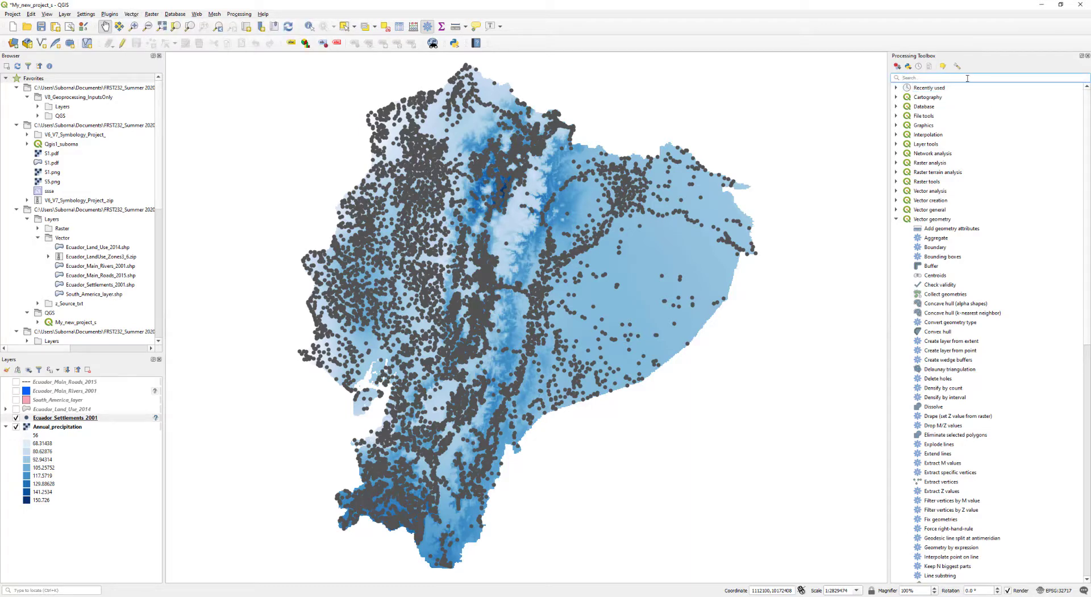
# - Search the processing tools for "clip", open the recently used Clip tool to view its parameters, and close it without running
pyautogui.write('clip')
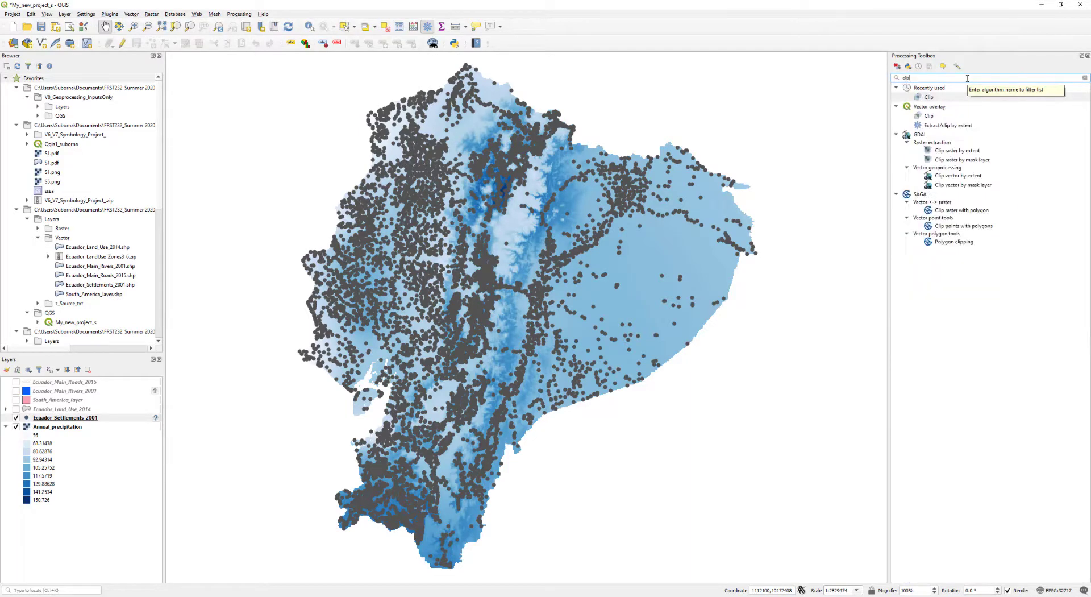
pyautogui.doubleClick(930, 98)
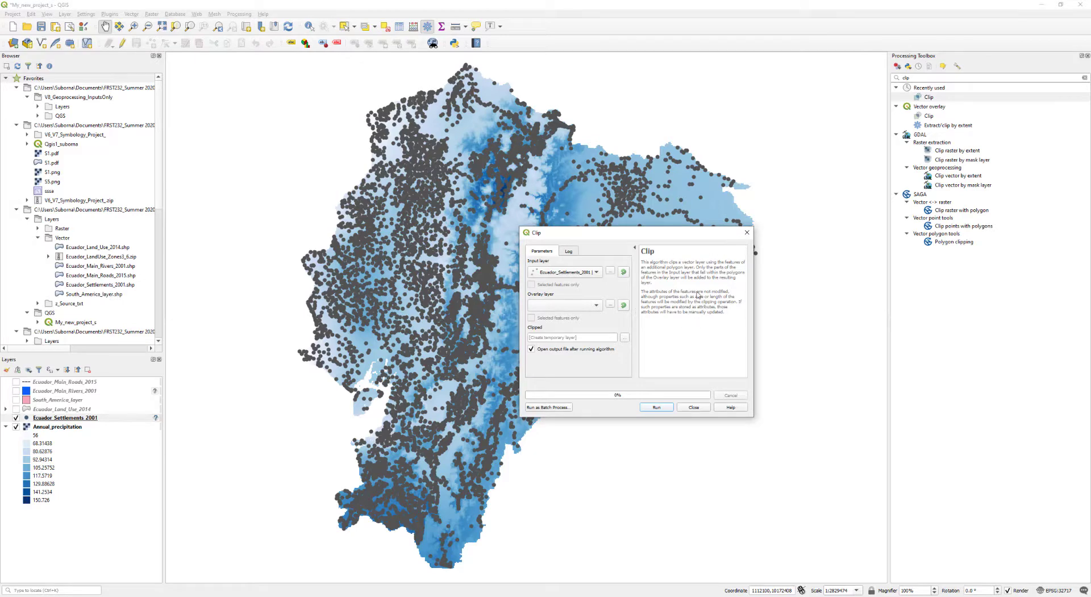
pyautogui.click(746, 233)
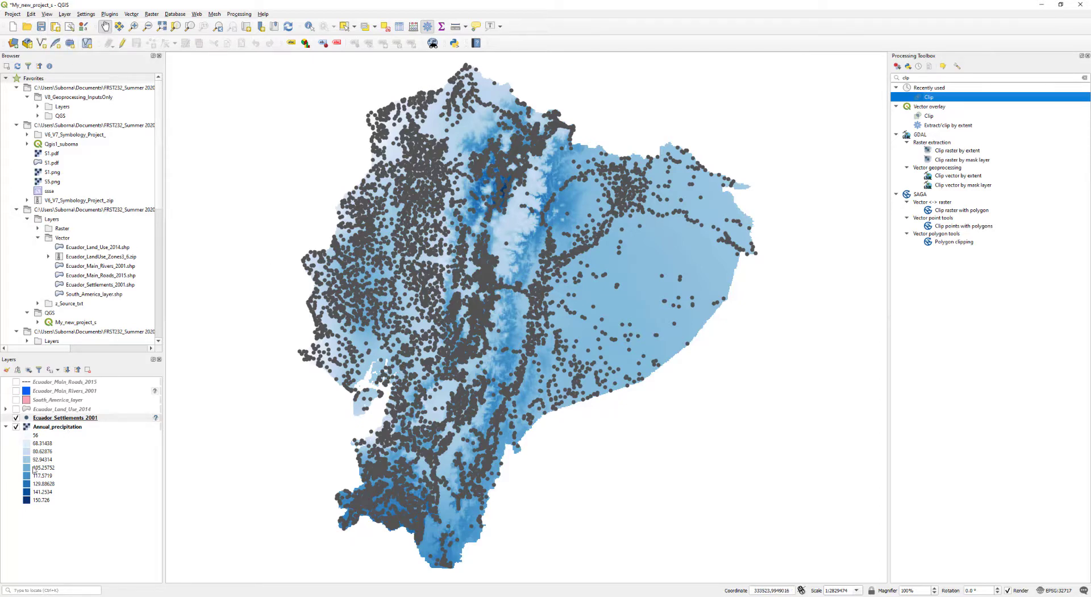
# - Switch to the Canvas course page and review the QGIS video sections from Initiate a QGIS Project to Basic Visualization Tools
pyautogui.hotkey('alt', 'Tab')
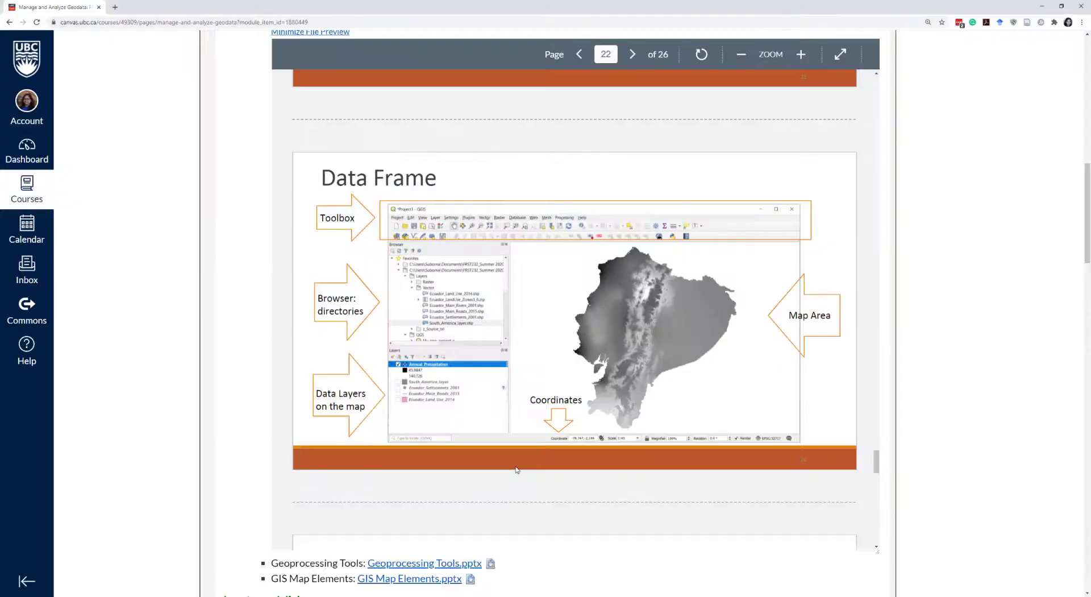
pyautogui.scroll(-11, 982, 446)
pyautogui.scroll(-8, 981, 446)
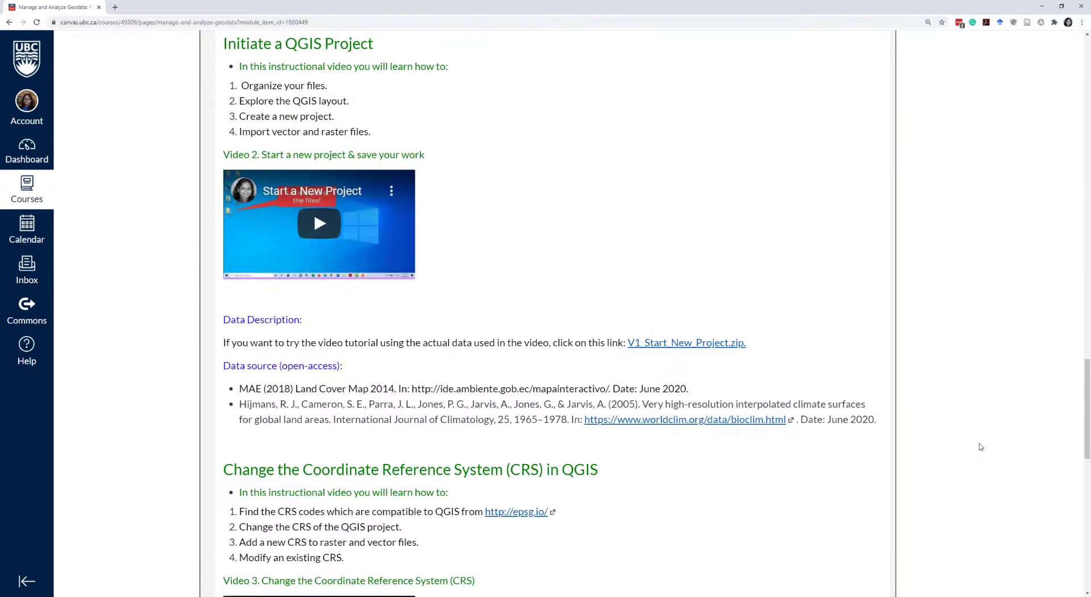
pyautogui.scroll(-7, 980, 447)
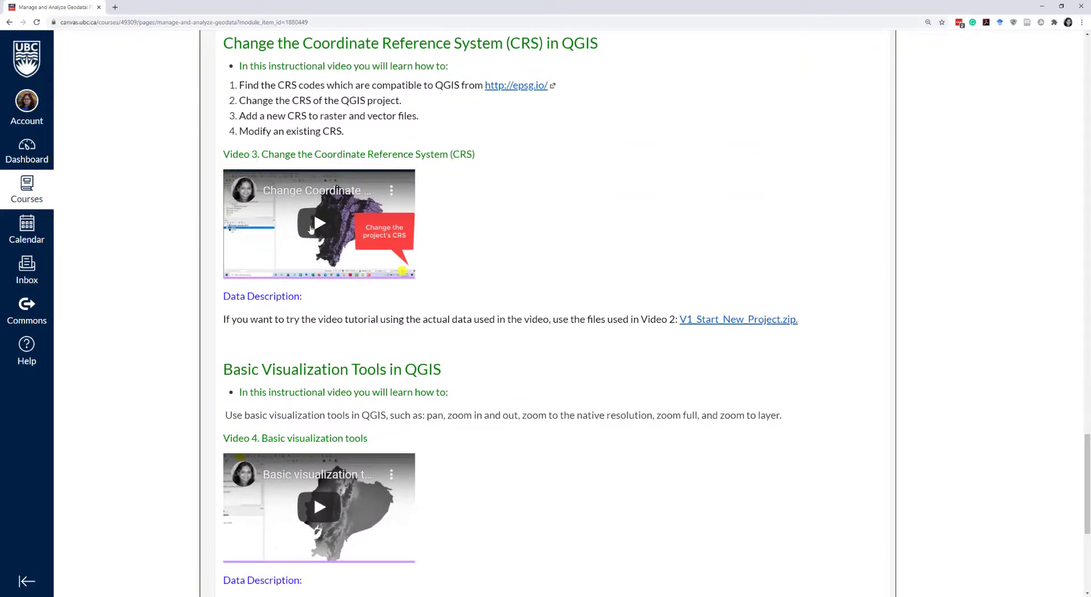
pyautogui.scroll(-3, 482, 392)
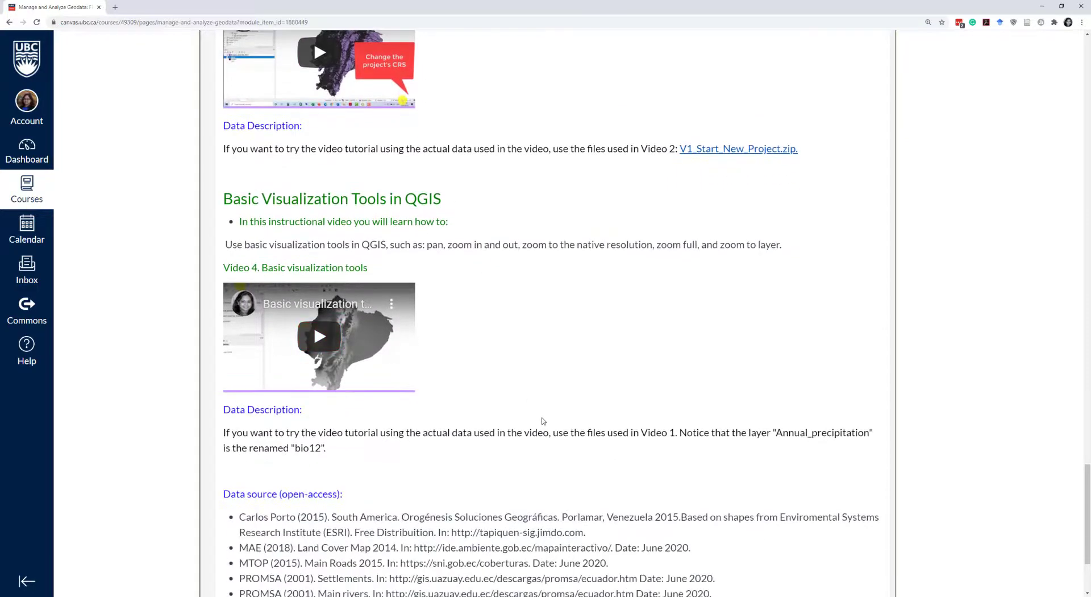
pyautogui.scroll(-2, 543, 418)
pyautogui.scroll(5, 544, 422)
pyautogui.scroll(10, 544, 424)
pyautogui.scroll(1, 544, 424)
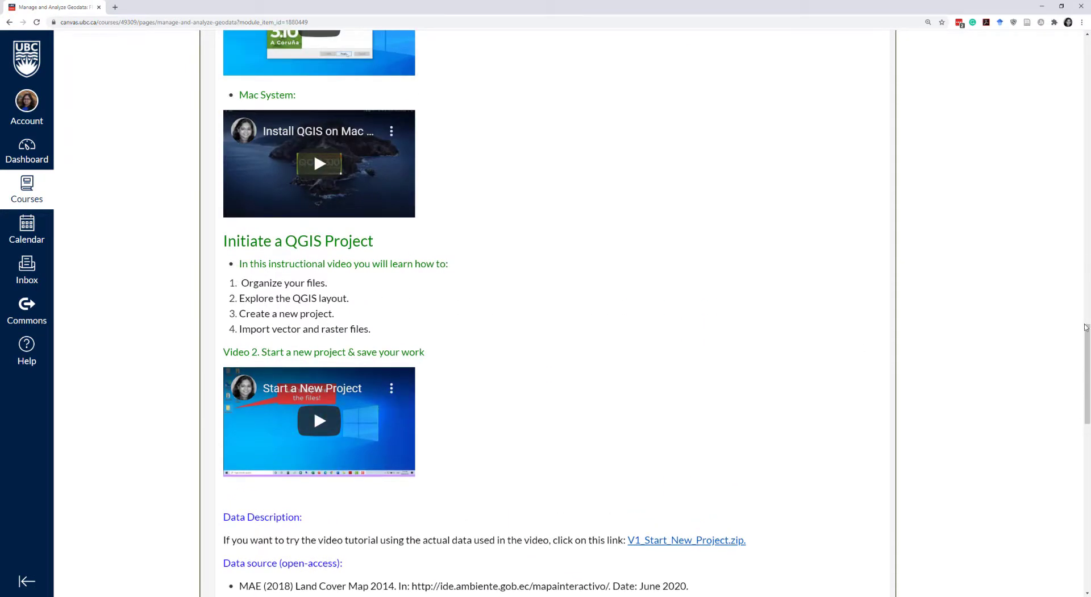
pyautogui.scroll(-1, 499, 450)
pyautogui.scroll(-6, 638, 439)
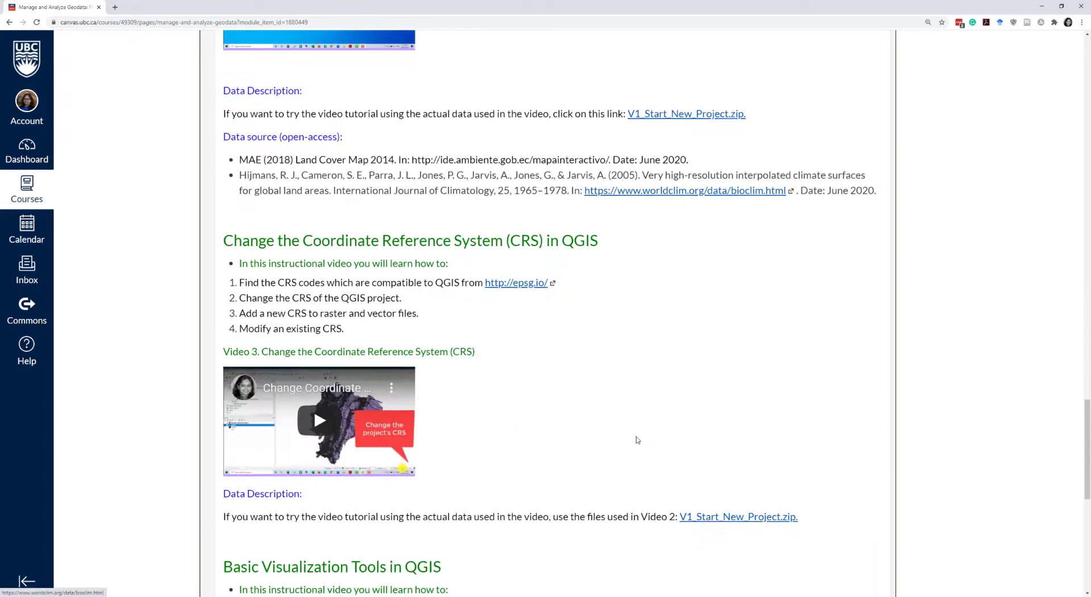
pyautogui.scroll(-7, 638, 439)
pyautogui.scroll(-2, 637, 440)
# - Look back through the Install QGIS Guideline section and return to the Data Frame slide
pyautogui.scroll(9, 637, 440)
pyautogui.scroll(6, 637, 440)
pyautogui.scroll(4, 637, 440)
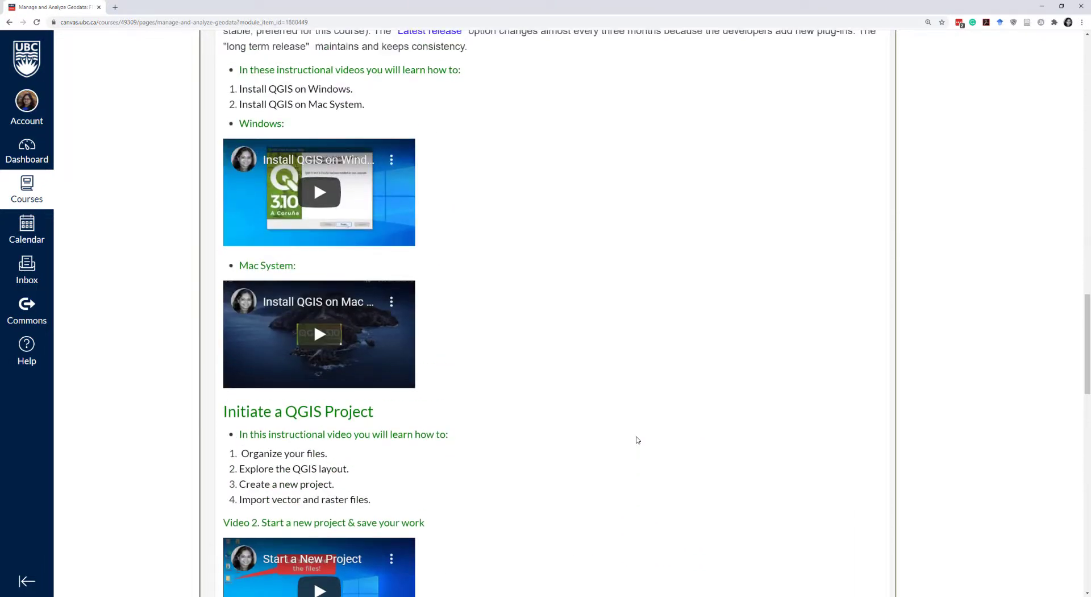
pyautogui.scroll(3, 638, 439)
pyautogui.scroll(3, 638, 439)
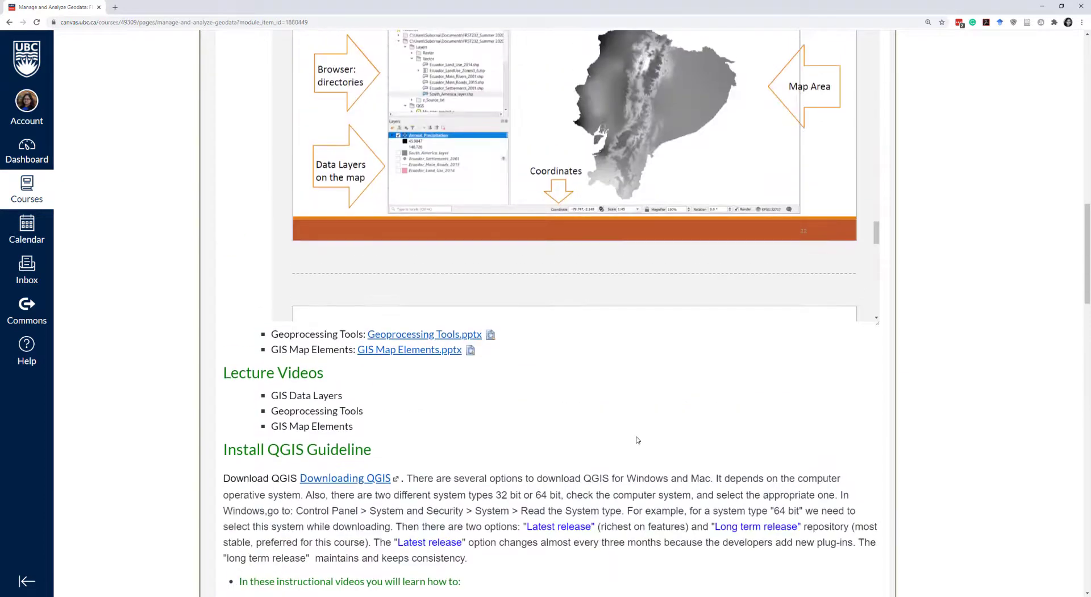
pyautogui.scroll(1, 755, 426)
pyautogui.scroll(1, 755, 427)
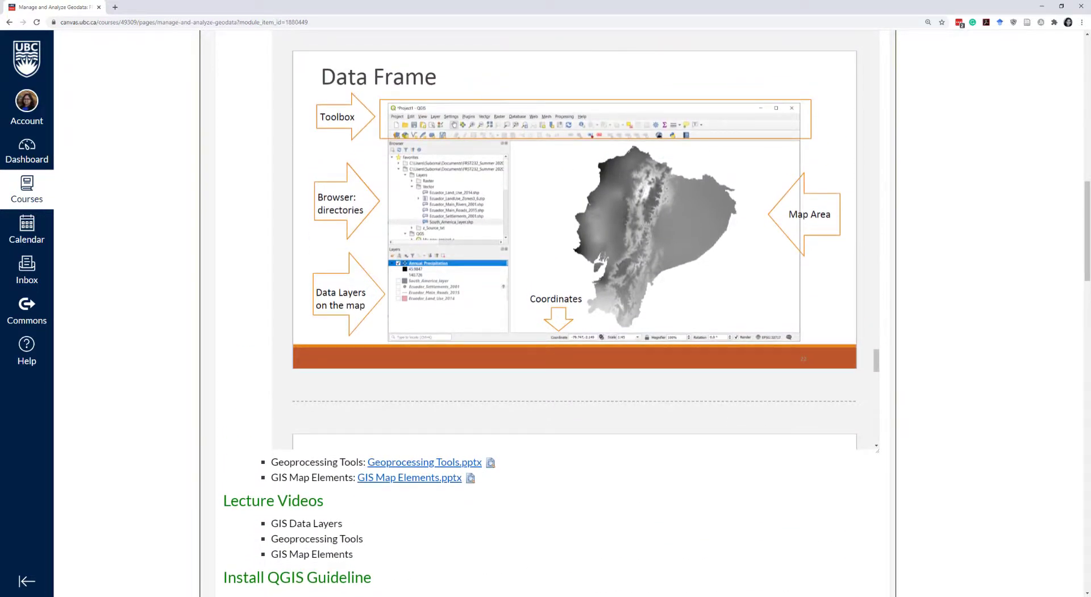
# - Switch to QGIS and examine how the map scale changes with the settlements and precipitation layers at different zoom levels
pyautogui.moveTo(219, 595)
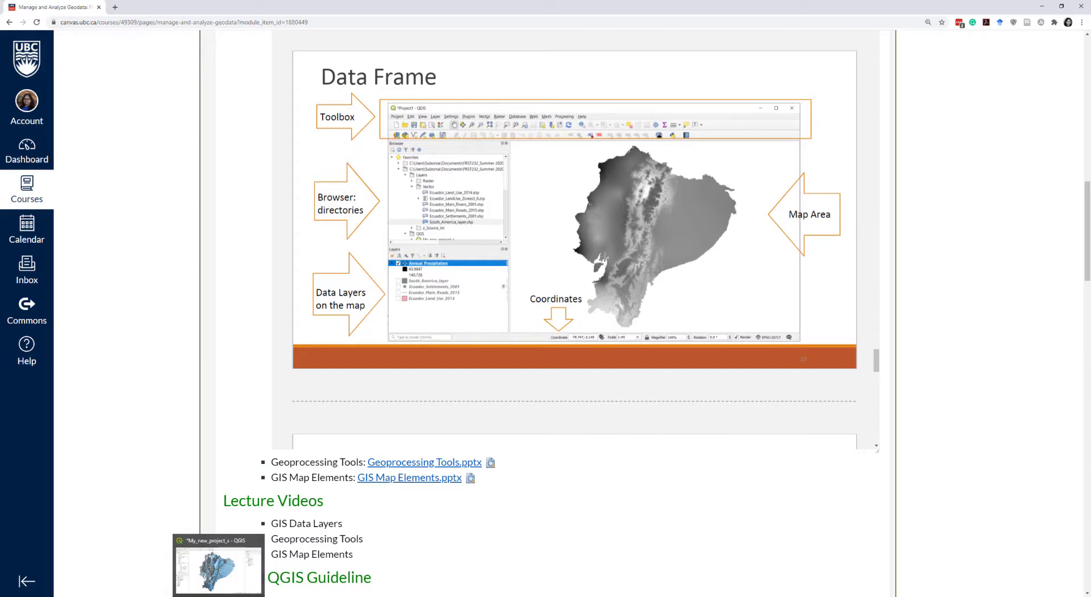
pyautogui.click(219, 565)
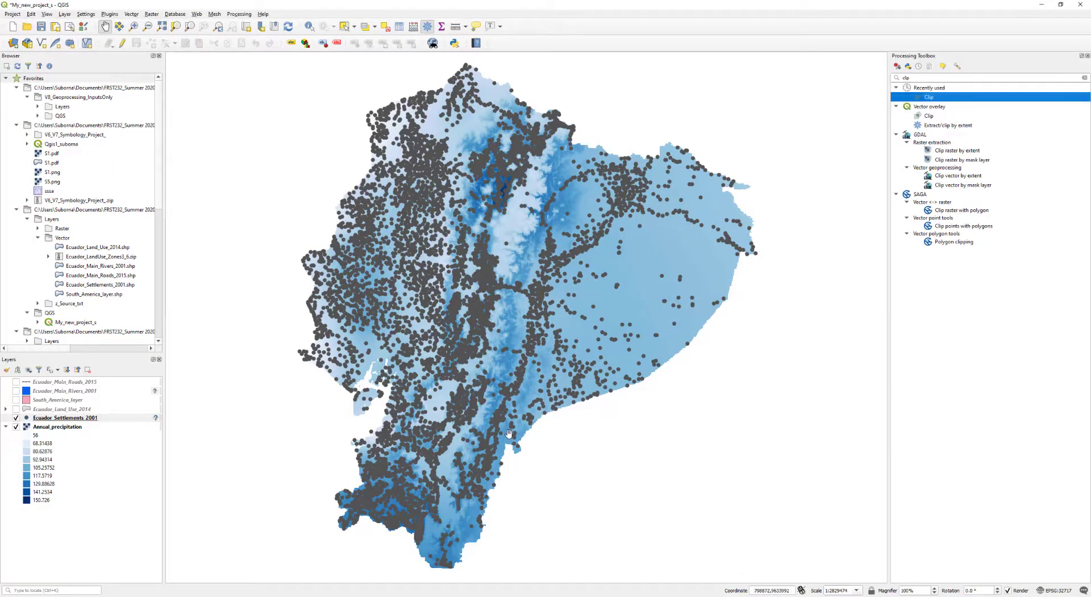
pyautogui.scroll(-1, 562, 323)
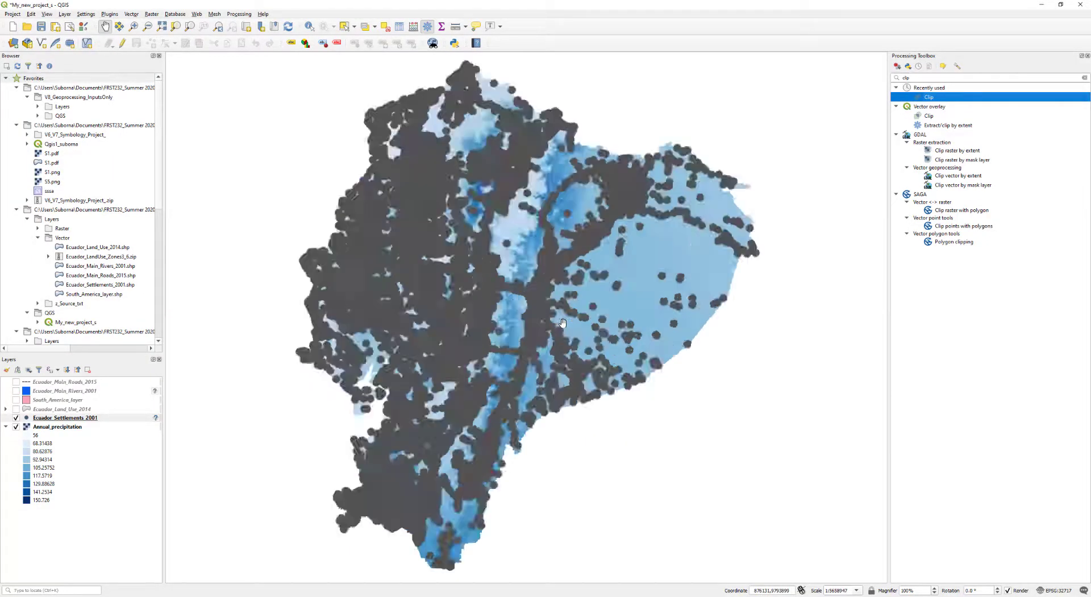
pyautogui.scroll(2, 563, 323)
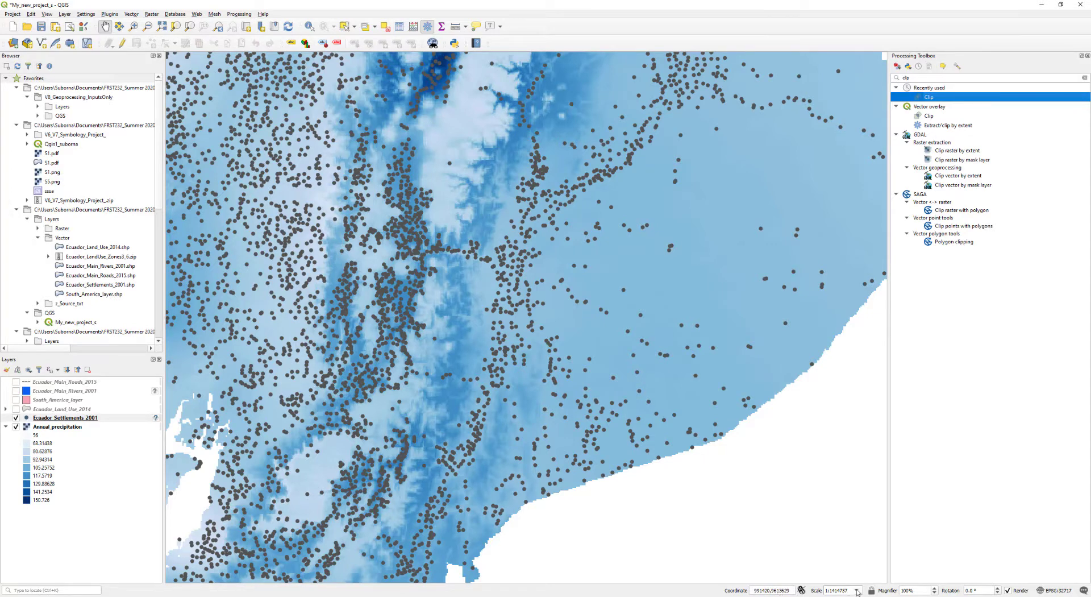
pyautogui.scroll(-1, 629, 424)
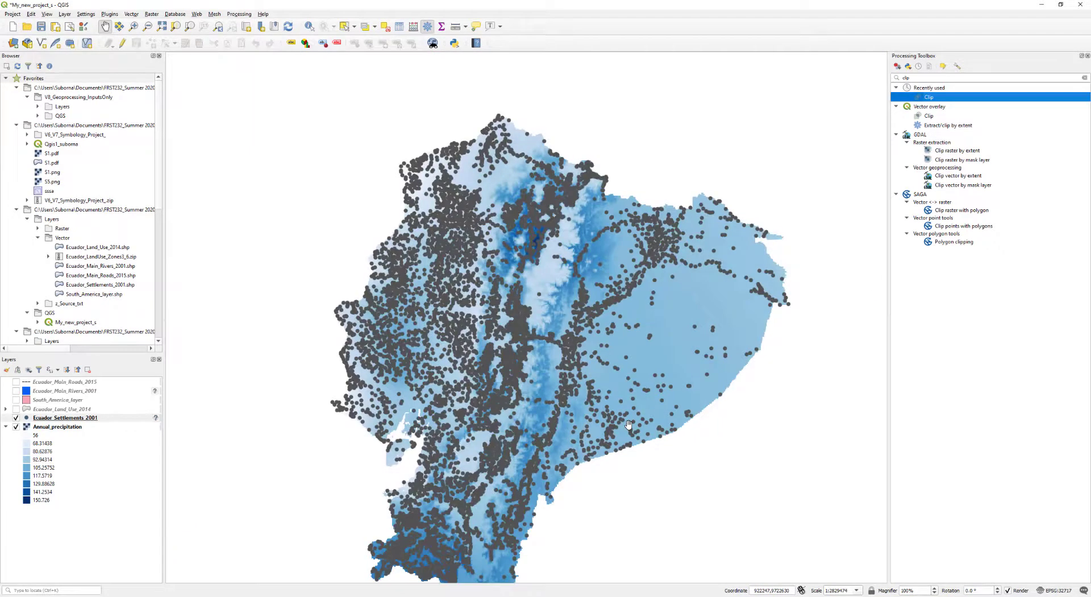
pyautogui.scroll(-1, 628, 424)
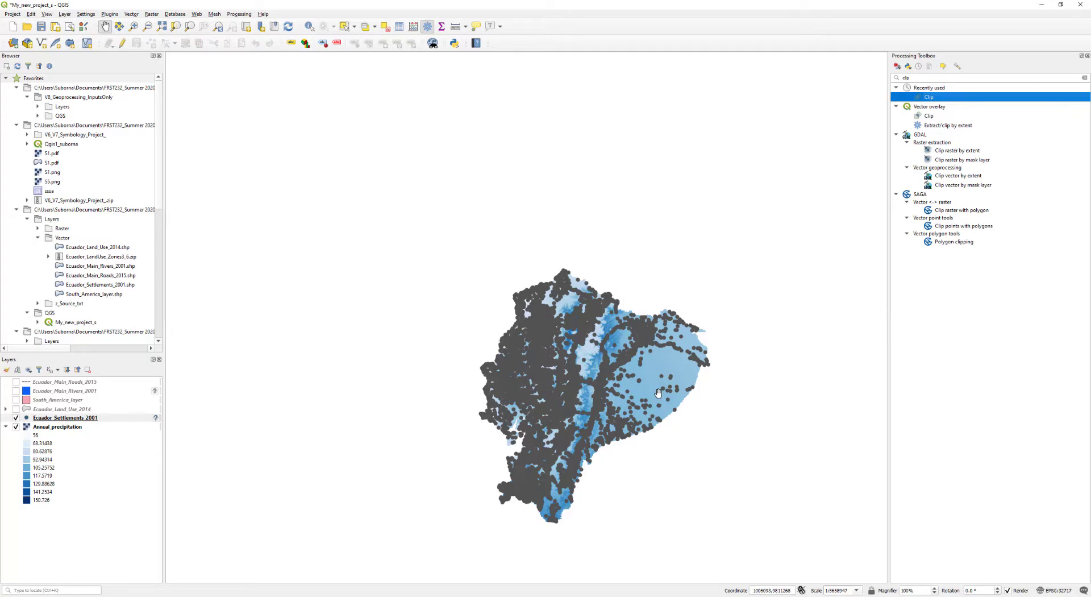
pyautogui.scroll(3, 658, 393)
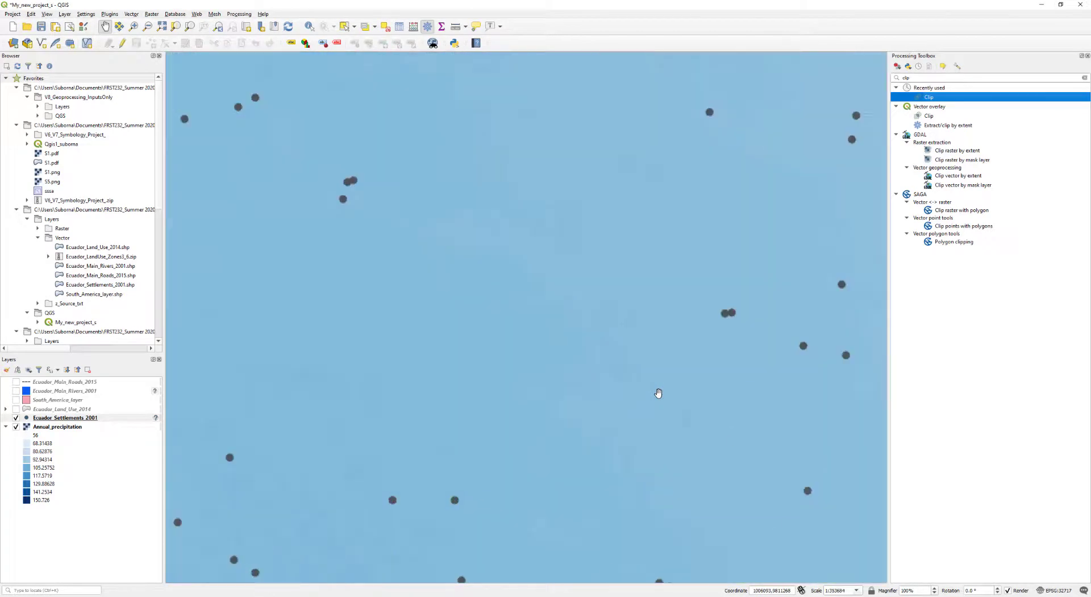
pyautogui.scroll(-1, 658, 393)
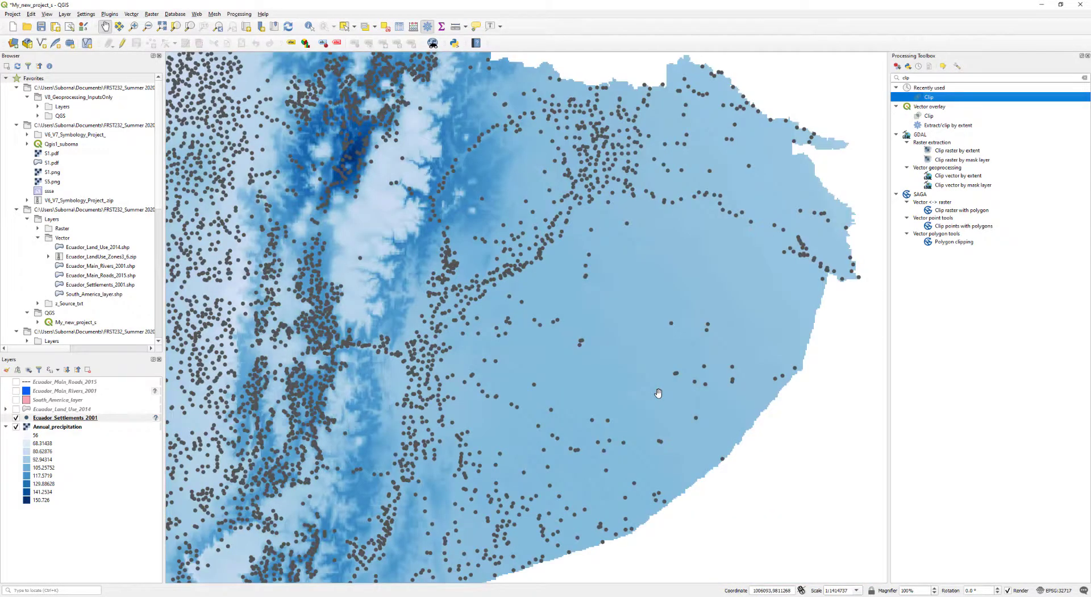
pyautogui.scroll(-1, 658, 393)
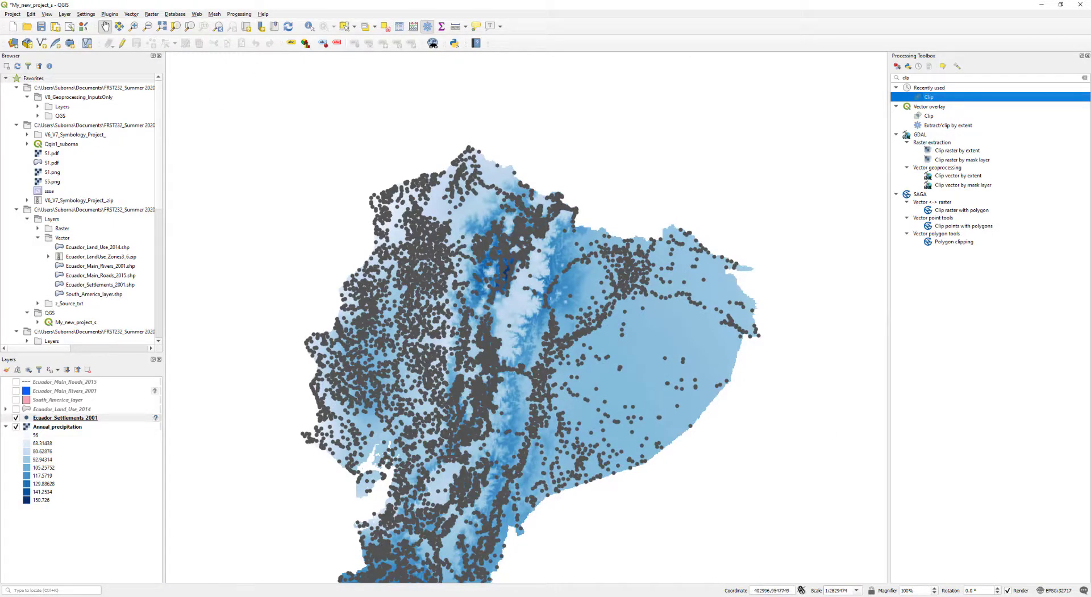
# - Switch back to the Canvas course page and read the Toolbox slide following Data Frame
pyautogui.hotkey('alt', 'Tab')
pyautogui.scroll(-1, 657, 272)
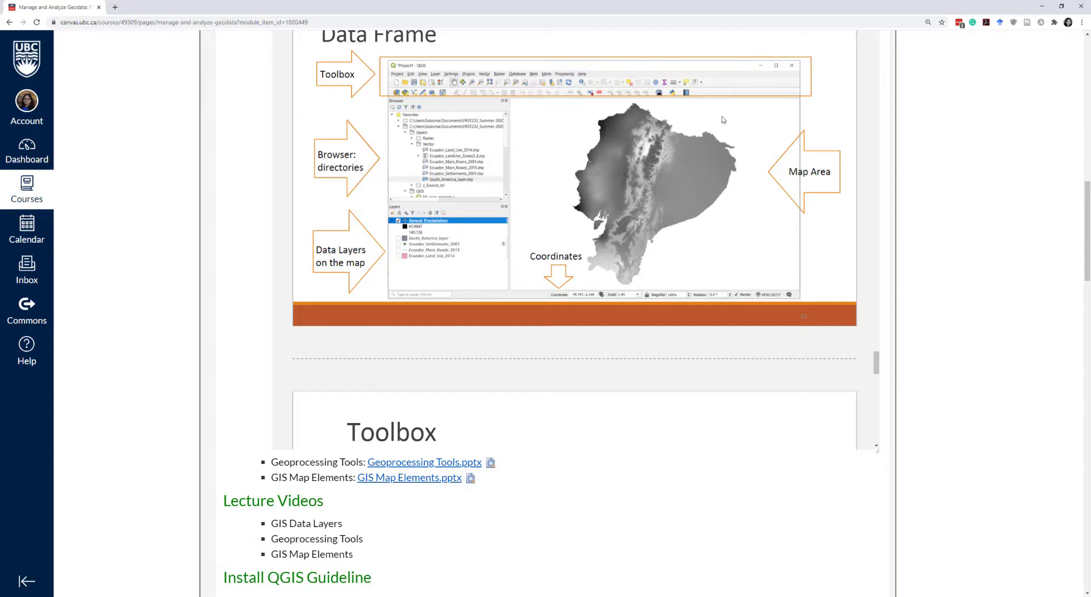
pyautogui.scroll(-3, 655, 383)
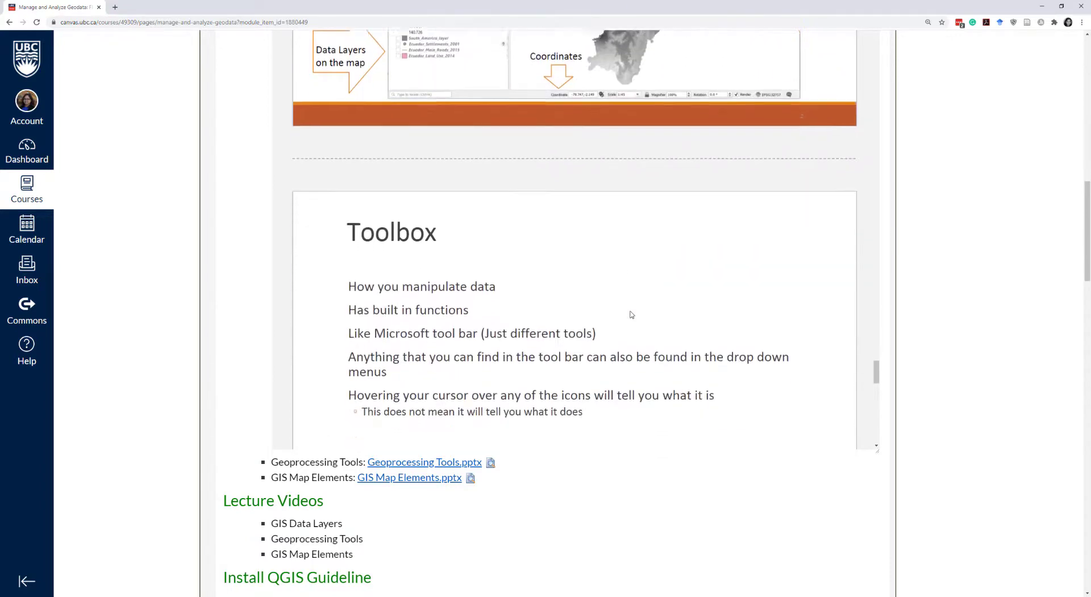
pyautogui.scroll(-2, 631, 314)
pyautogui.scroll(-2, 630, 315)
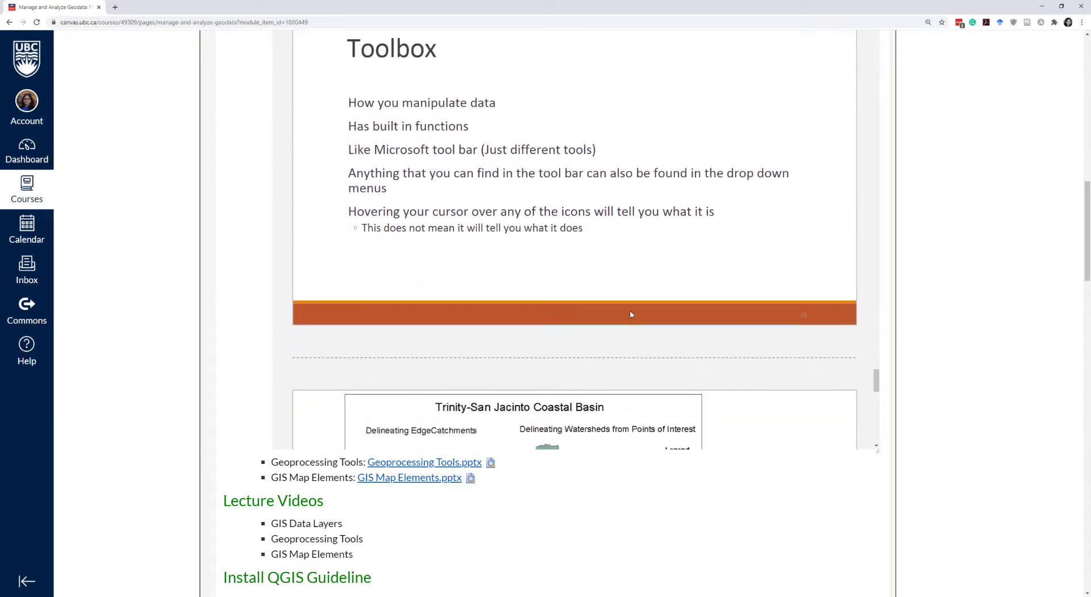
pyautogui.scroll(-1, 655, 307)
pyautogui.scroll(2, 655, 306)
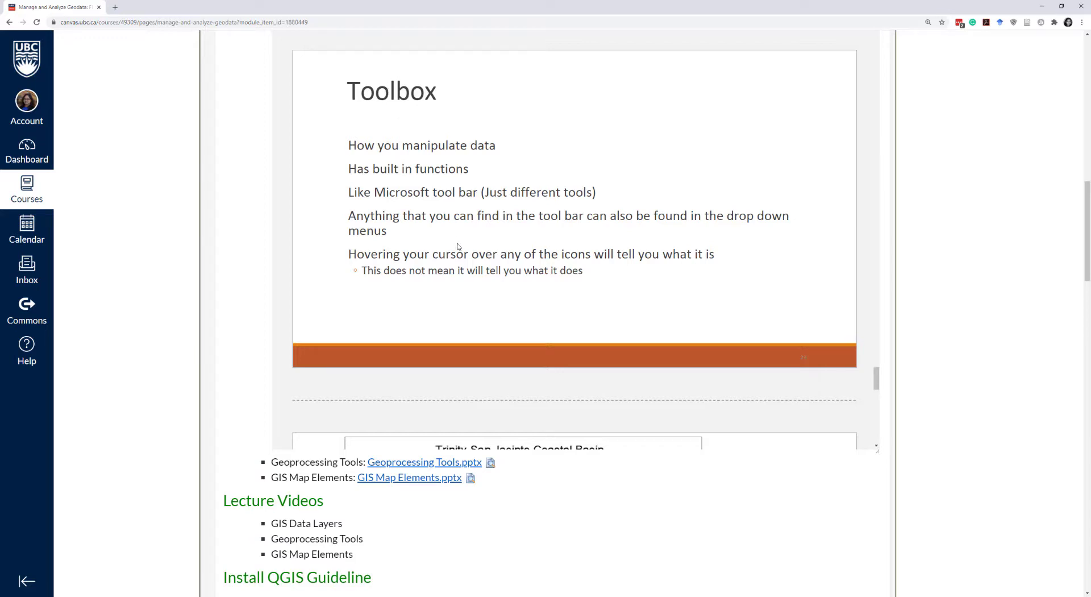
pyautogui.scroll(-1, 458, 246)
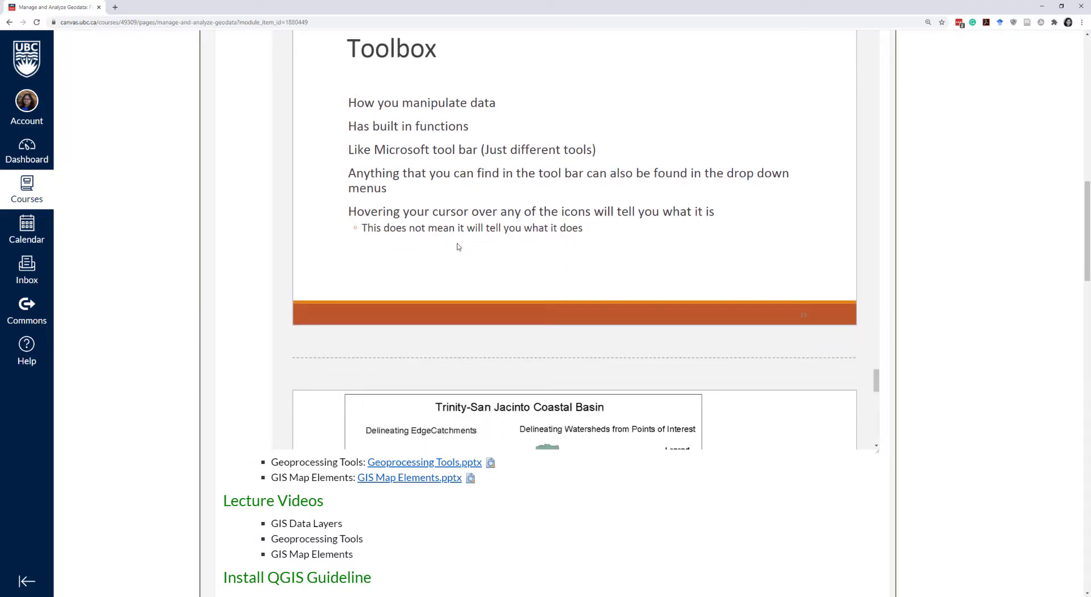
pyautogui.scroll(1, 409, 95)
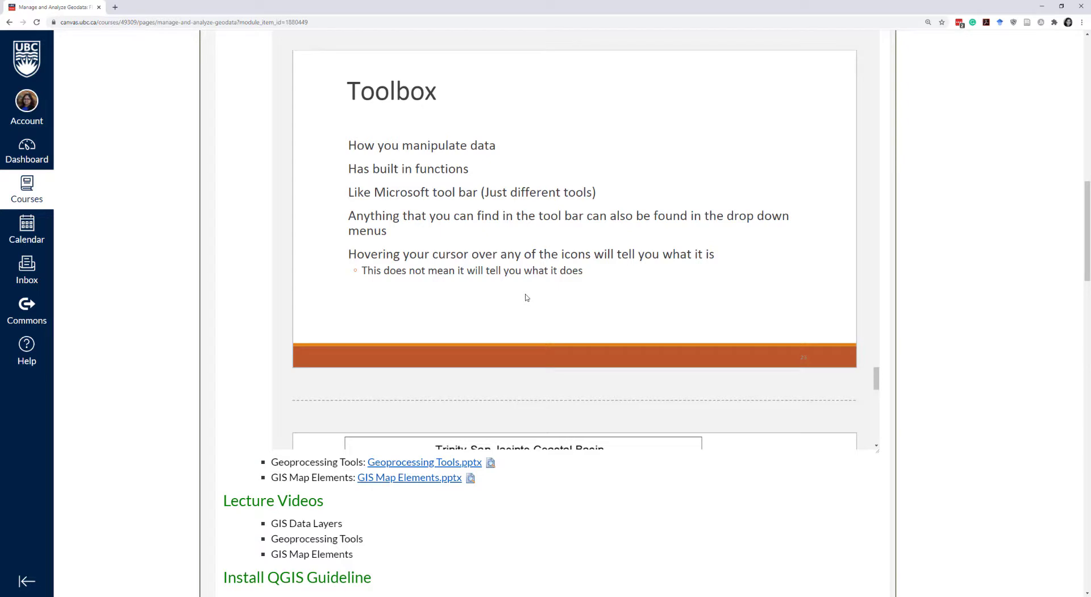
# - Examine the Trinity-San Jacinto Coastal Basin slide and the Land Use Map of Ecuador - 2014 slide
pyautogui.scroll(-3, 526, 297)
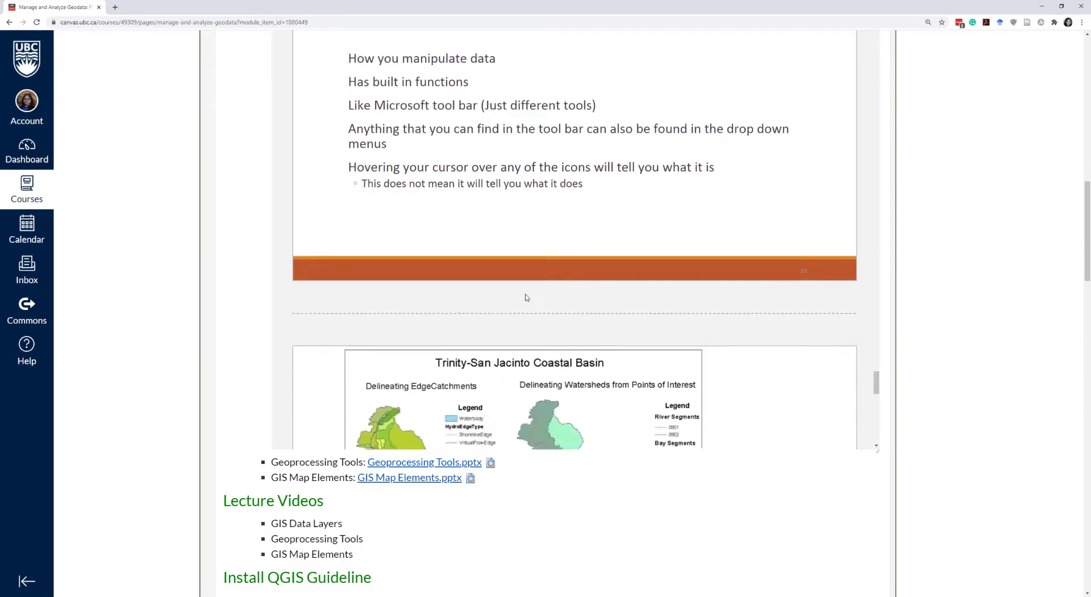
pyautogui.scroll(-8, 526, 298)
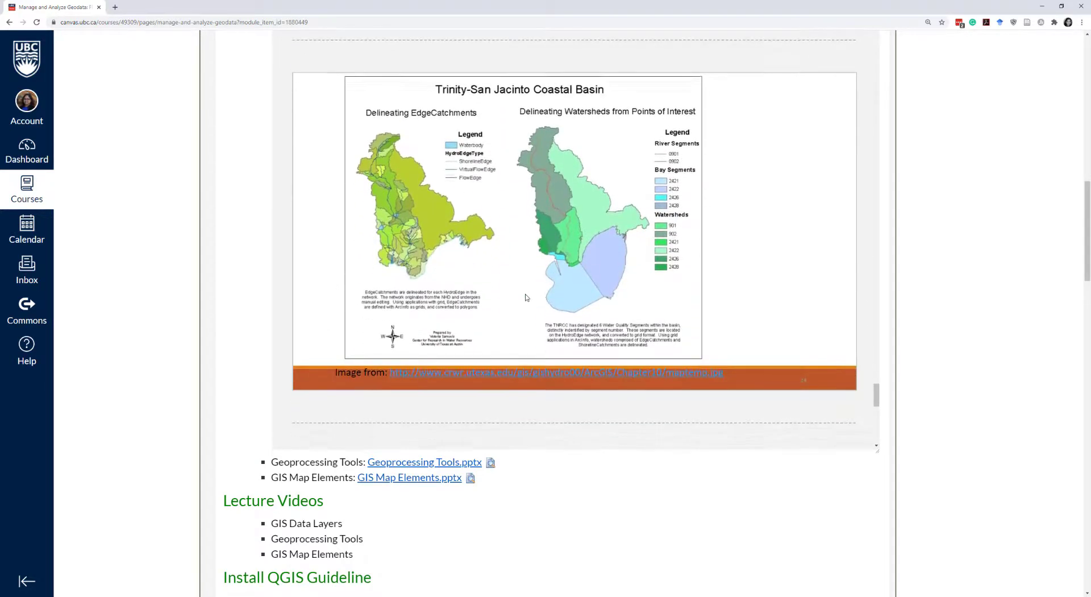
pyautogui.scroll(-6, 526, 297)
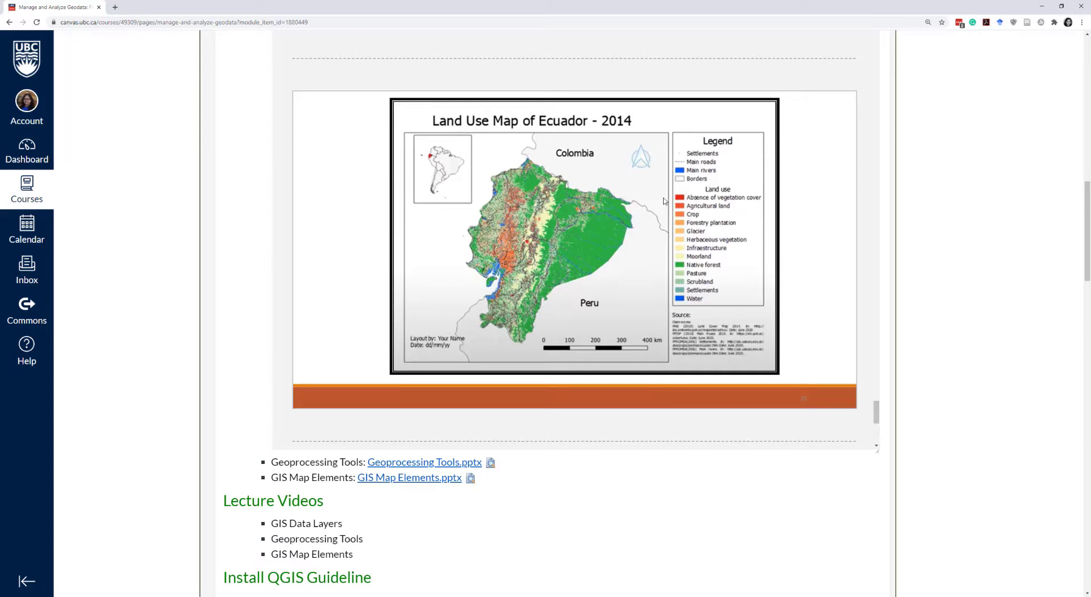
# - Return to the Lecture Slides heading and minimize the GIS Data Layers file preview
pyautogui.scroll(6, 667, 226)
pyautogui.scroll(10, 667, 227)
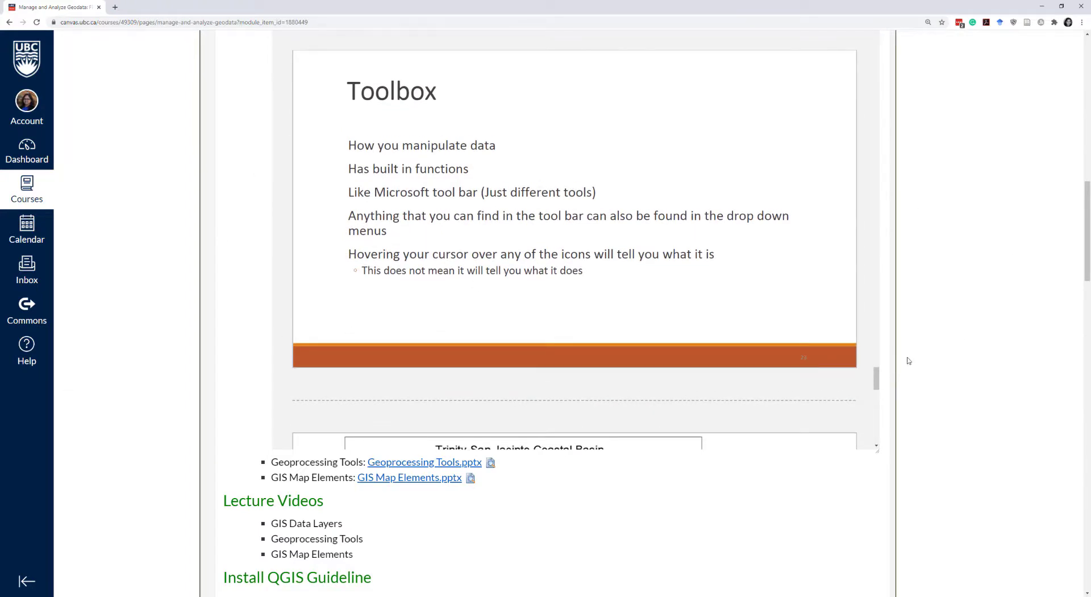
pyautogui.scroll(5, 1009, 322)
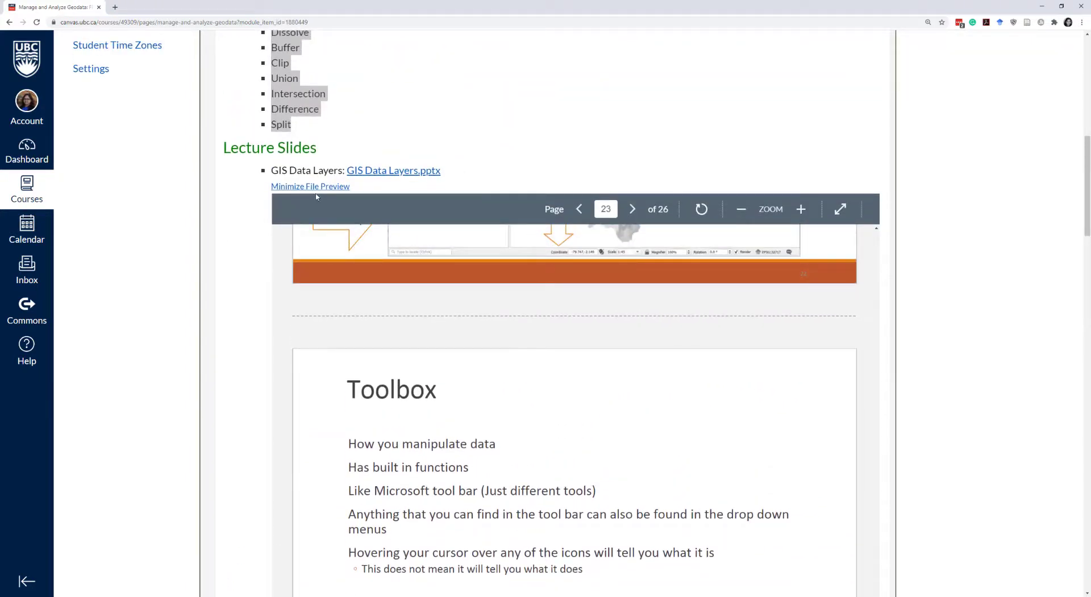
pyautogui.click(314, 186)
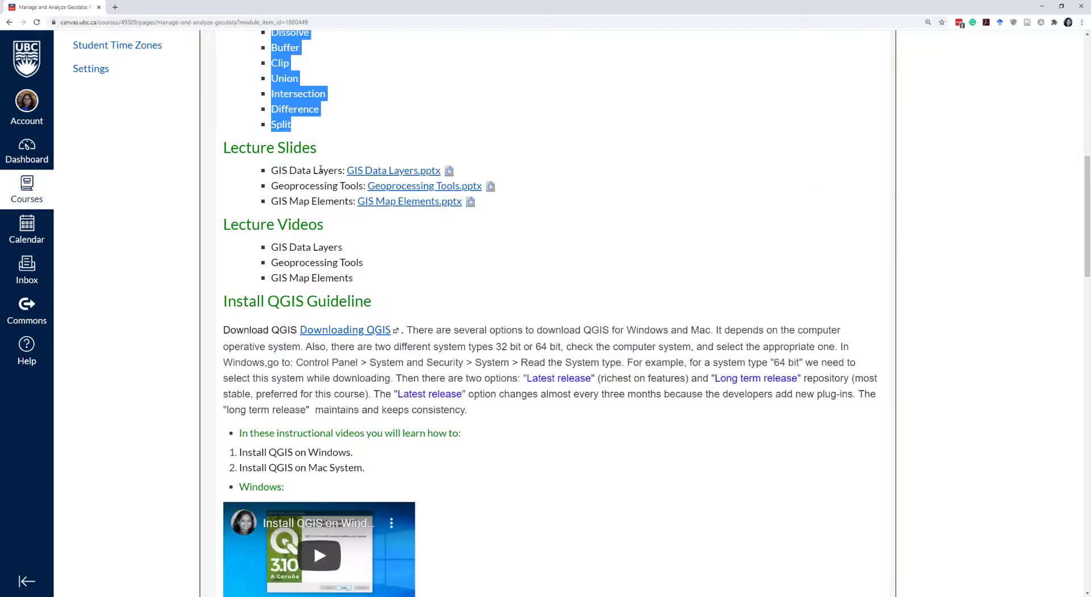